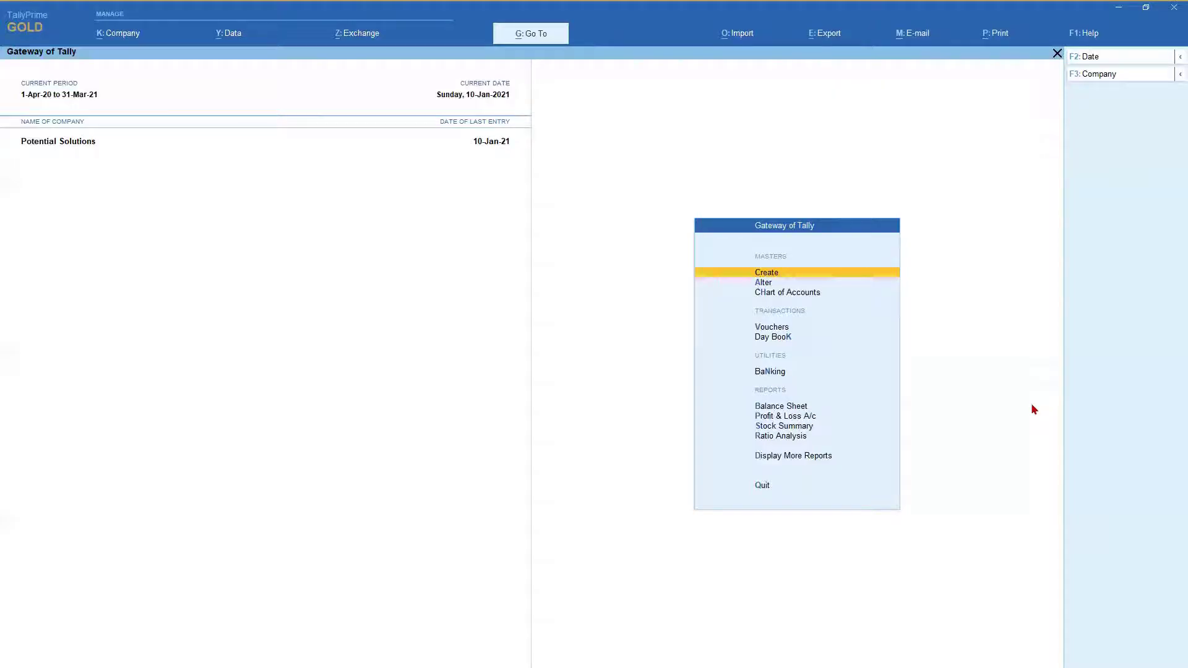
Start creating a new stock item from the inventory masters.
key("Return")
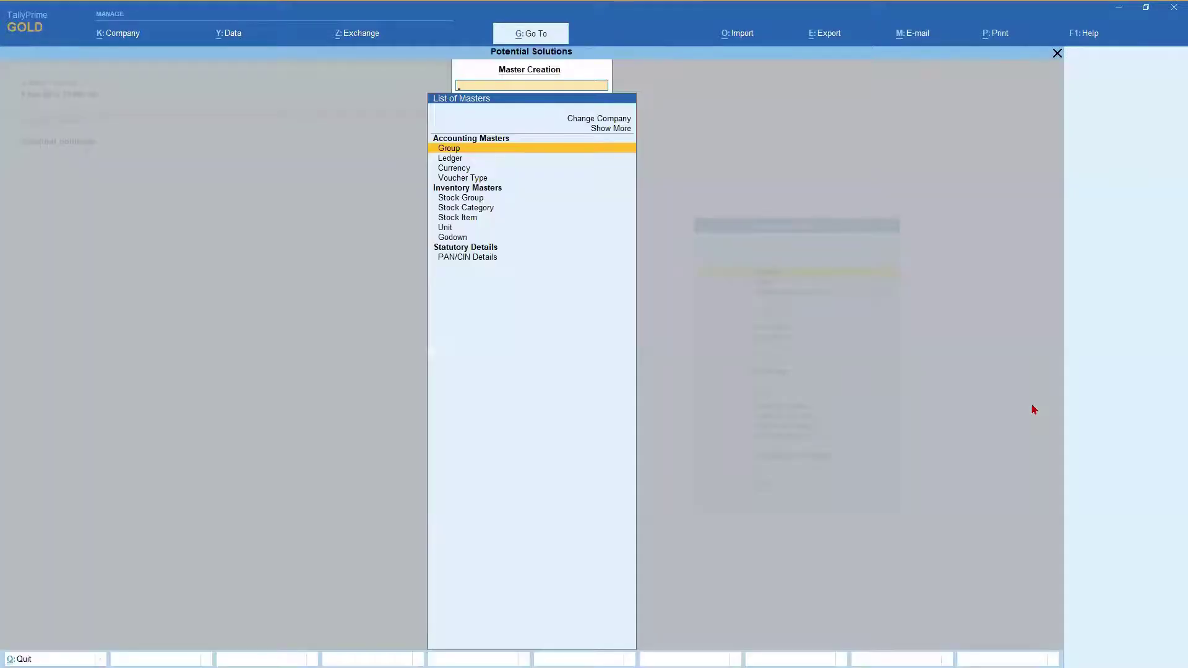
key("Down")
key("Down")
key("Down")
key("Down")
key("Down")
key("Down")
key("Return")
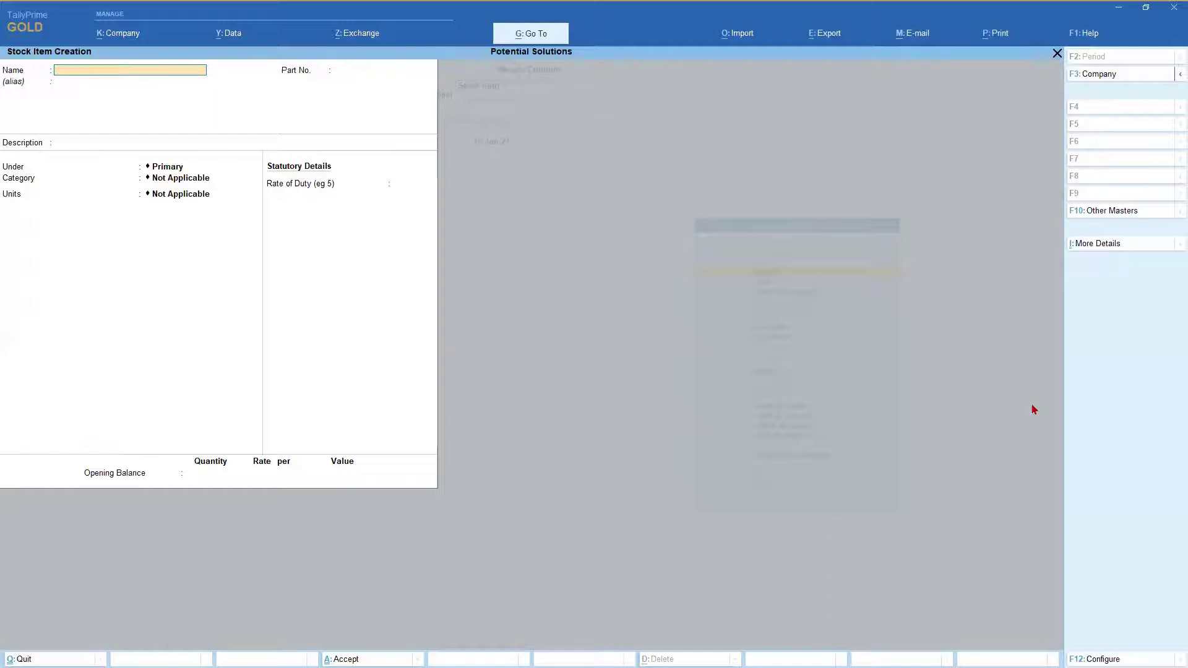
Configure stock item creation so that standard buying and selling rates can be provided.
key("F12")
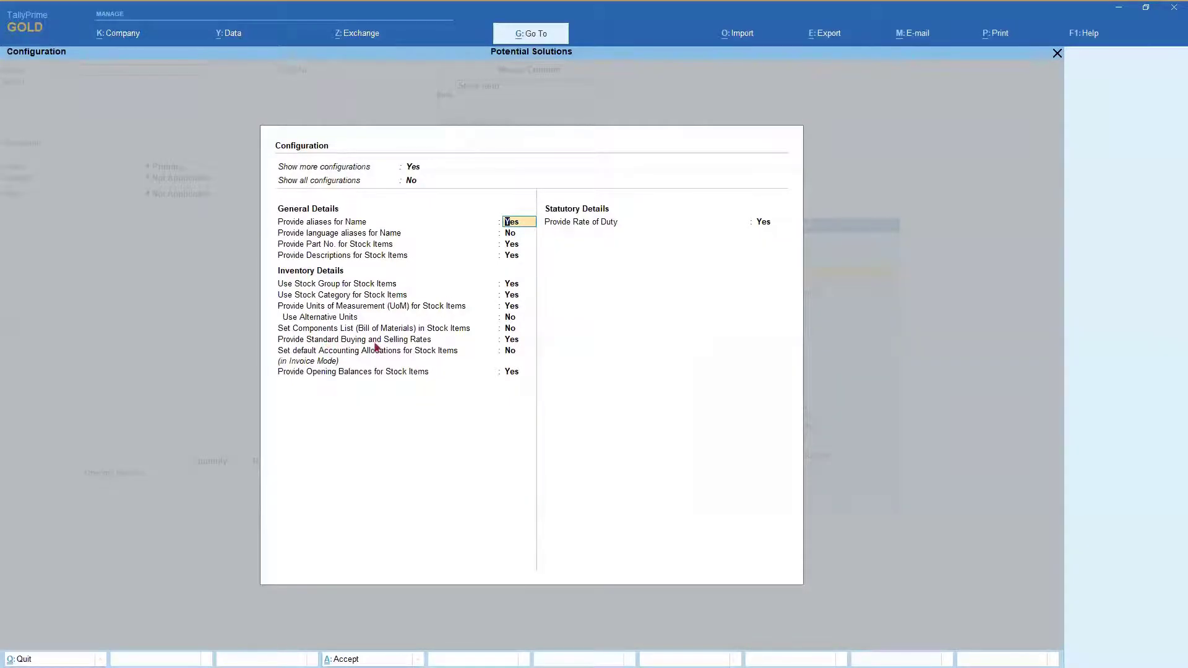
left_click(515, 342)
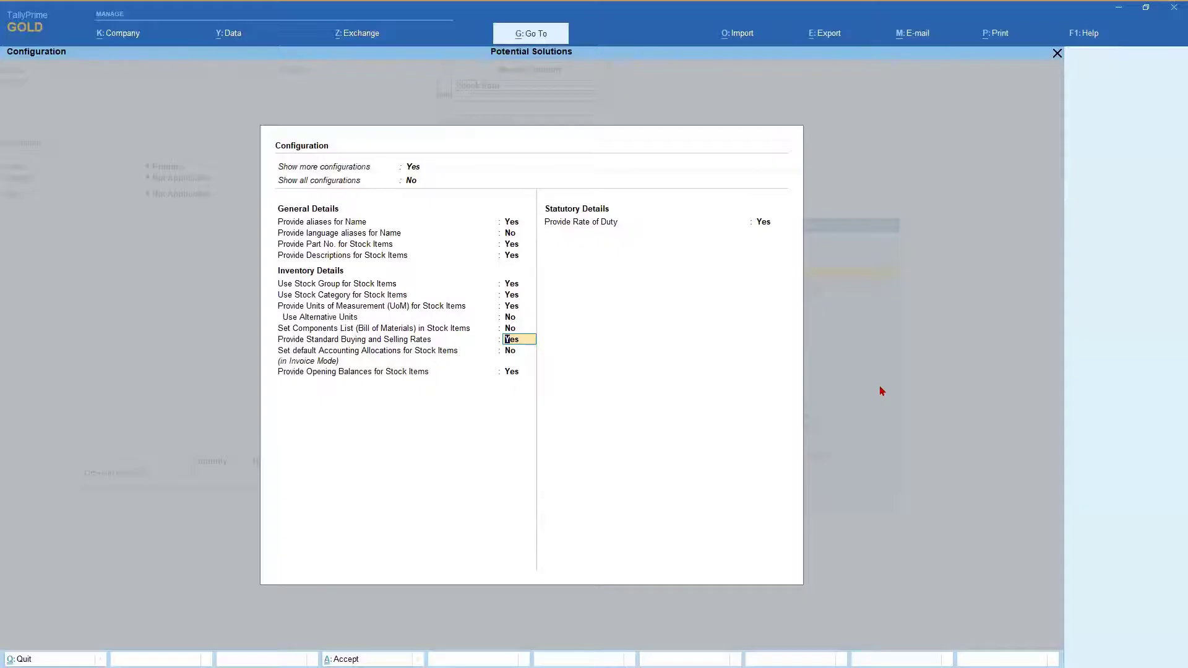
type("n")
key("Return")
key("Up")
type("y")
key("Return")
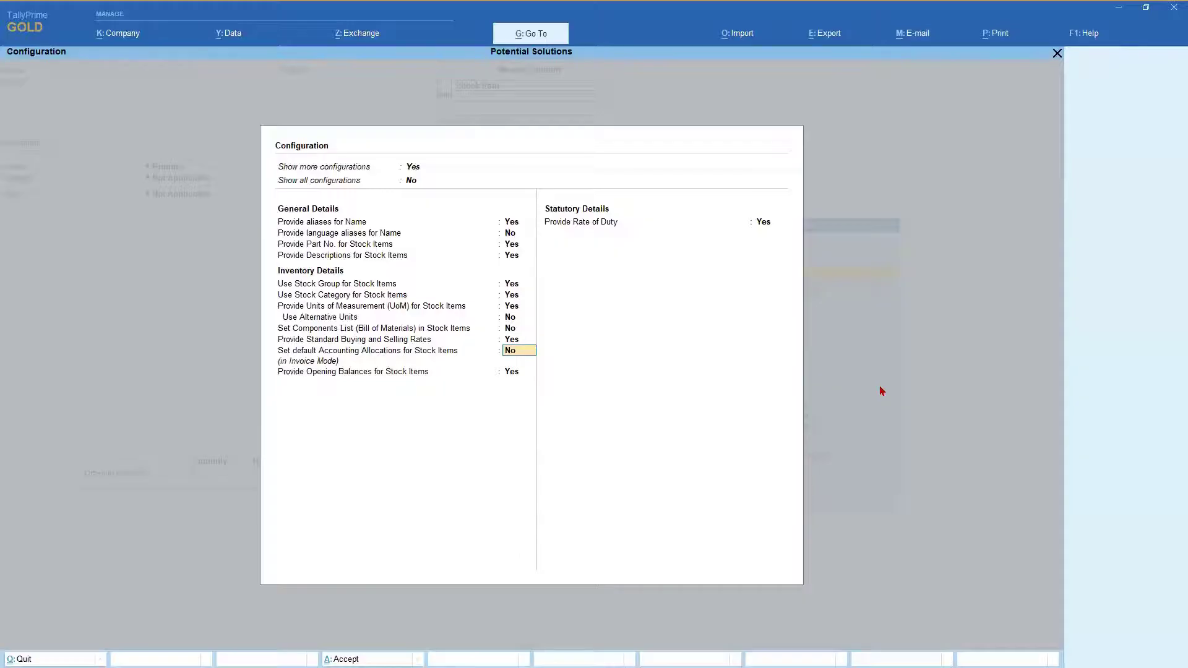
key("ctrl+a")
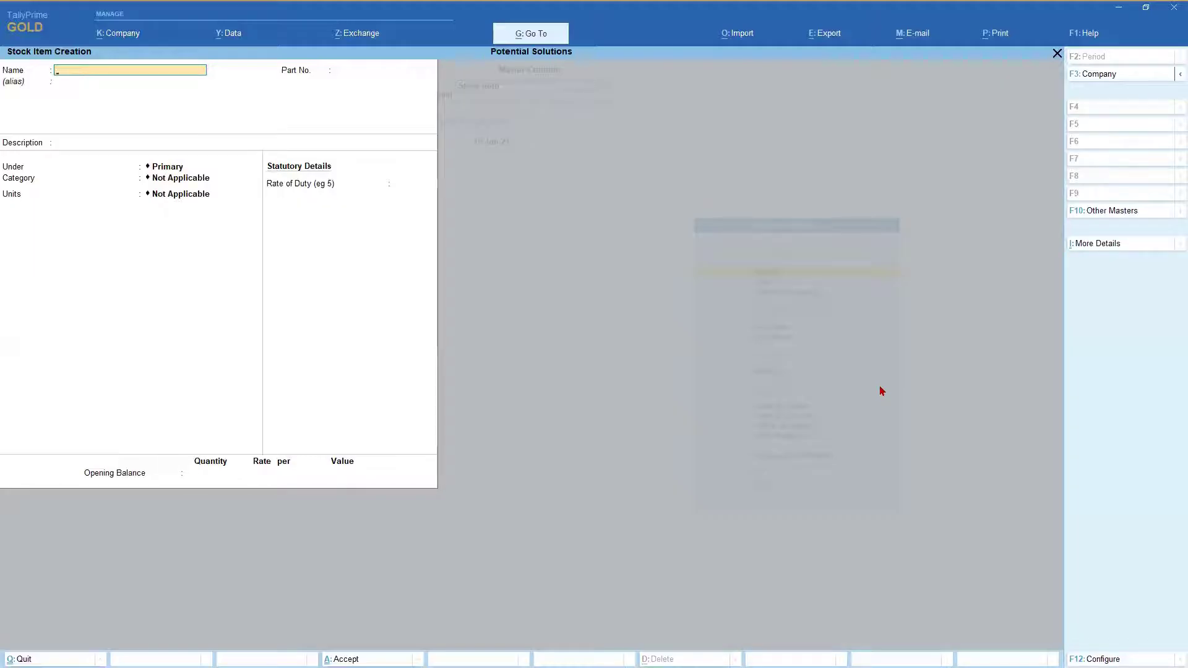
Name the stock item Standard Rate Item, keeping it under Primary with the category Not Applicable.
type("Standard Rate Item")
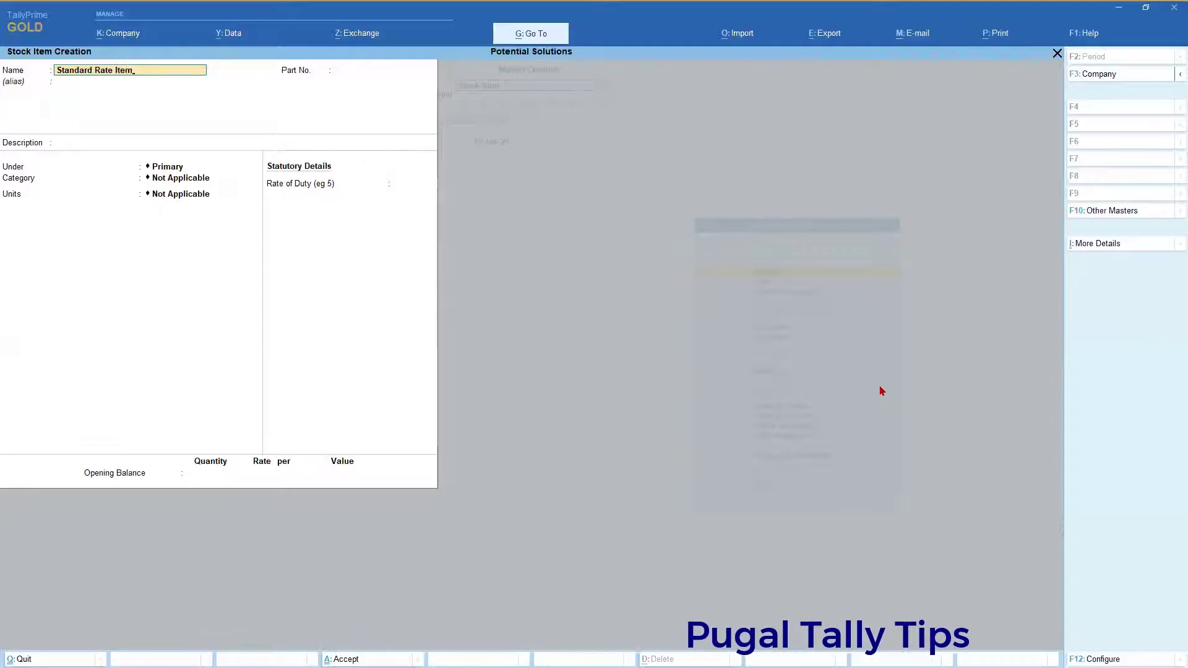
key("Return")
key("Return")
key("Return")
key("Return")
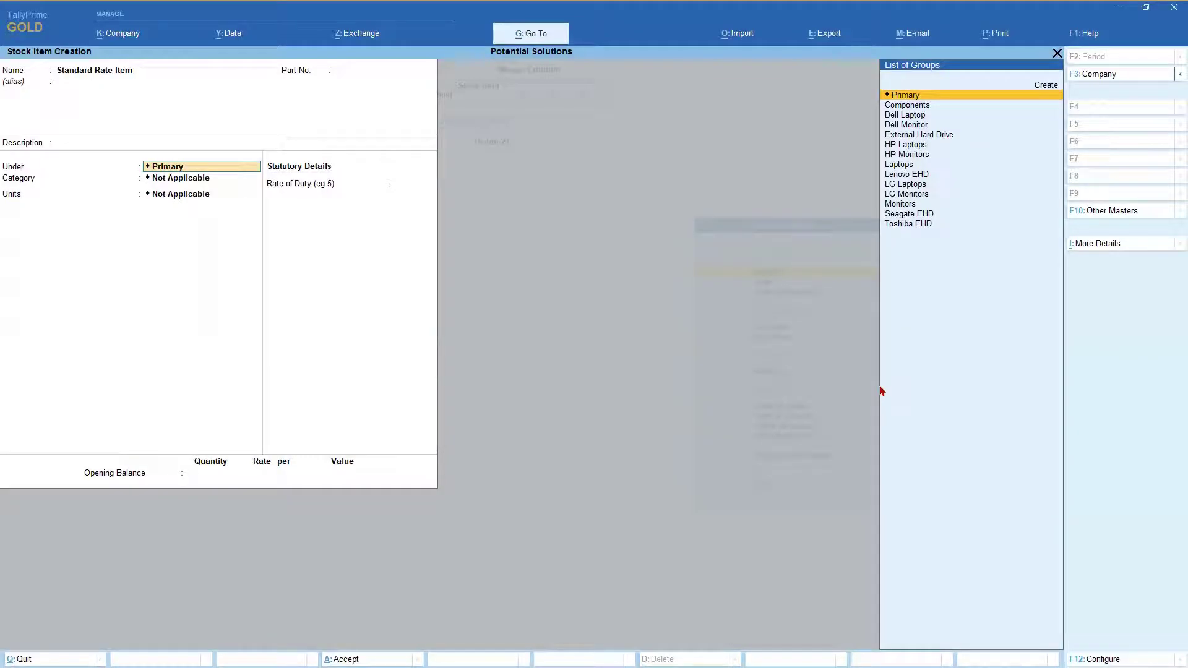
key("Return")
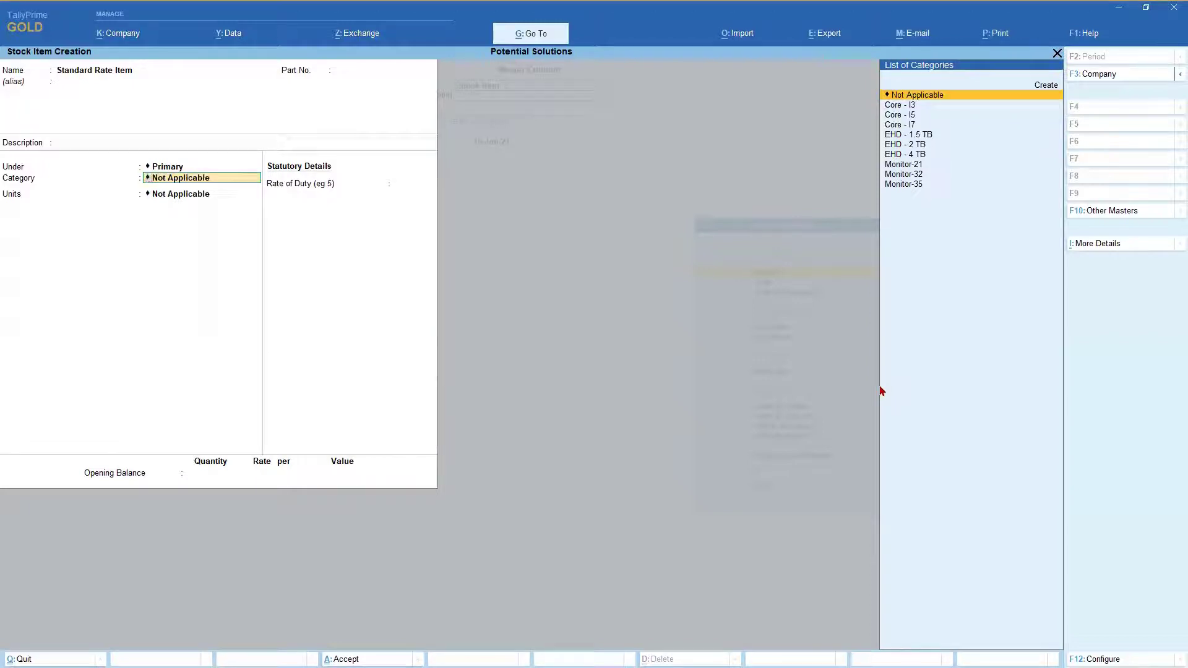
key("Return")
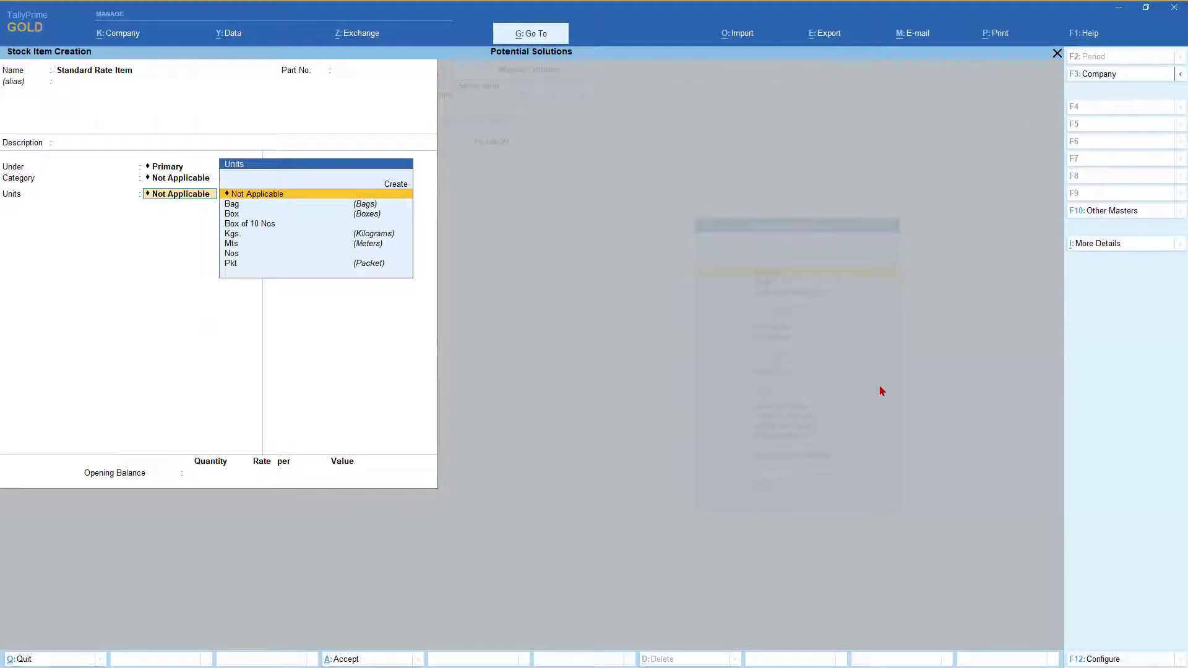
Assign Nos as the item's unit and enable setting standard rates.
key("Down")
key("Down")
key("Down")
key("Down")
key("Down")
key("Down")
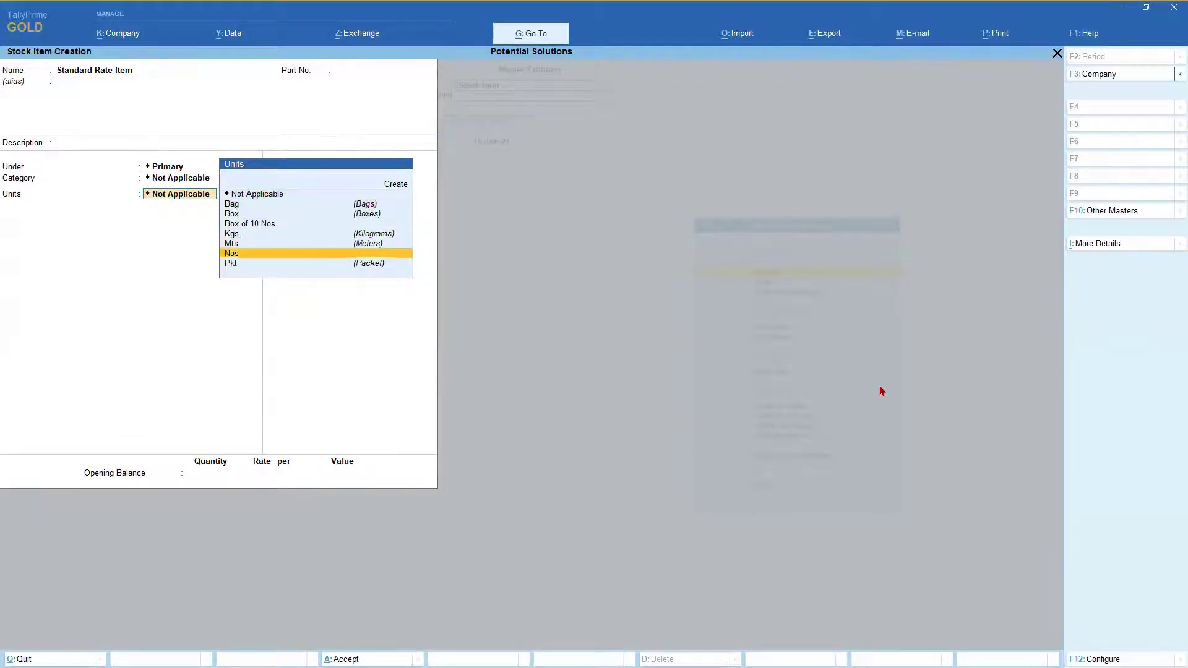
key("Return")
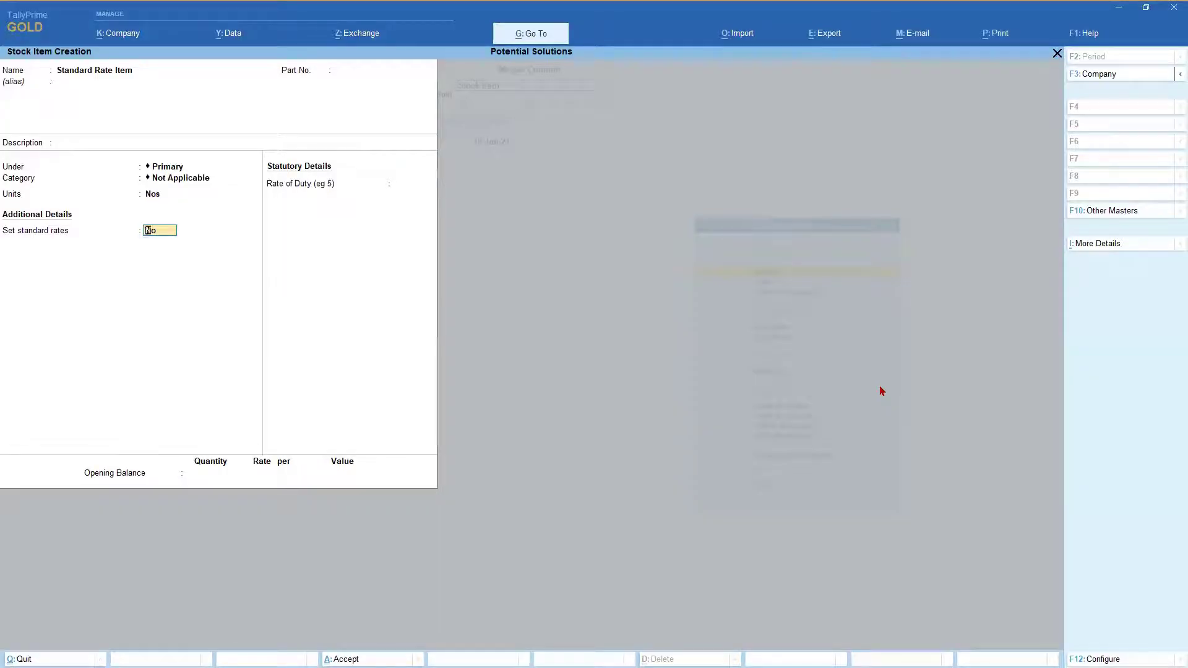
type("y")
key("Return")
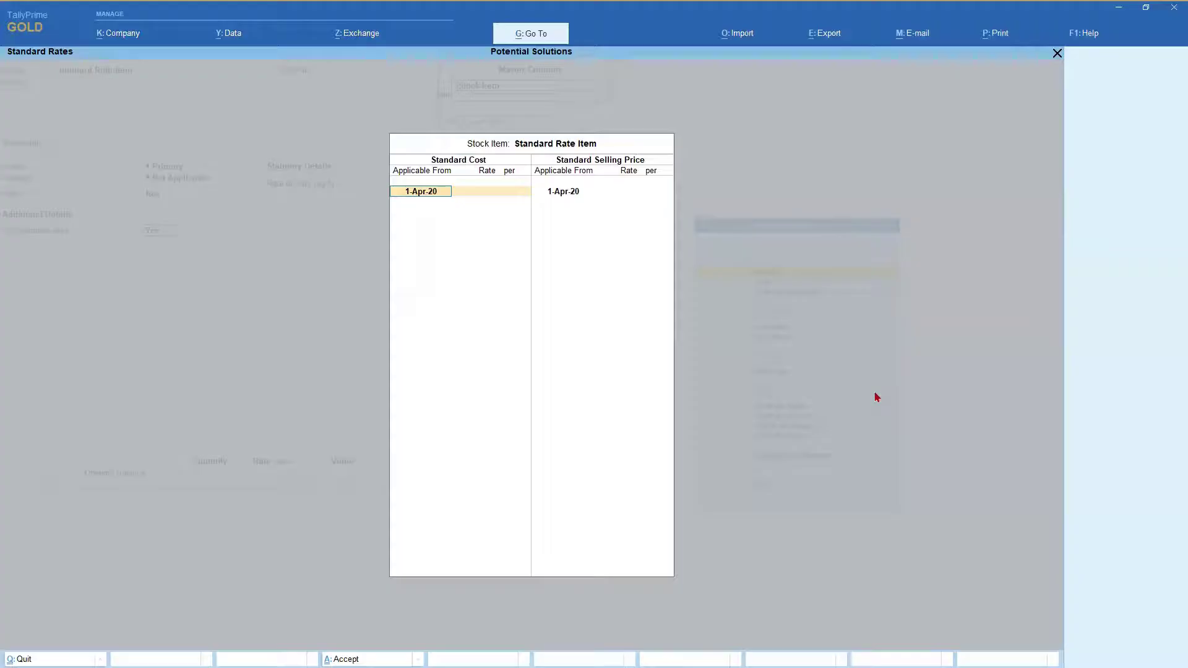
Set the item's standard cost to 100 per Nos, applicable from 1-Apr-20.
key("Return")
type("100")
key("Return")
key("Return")
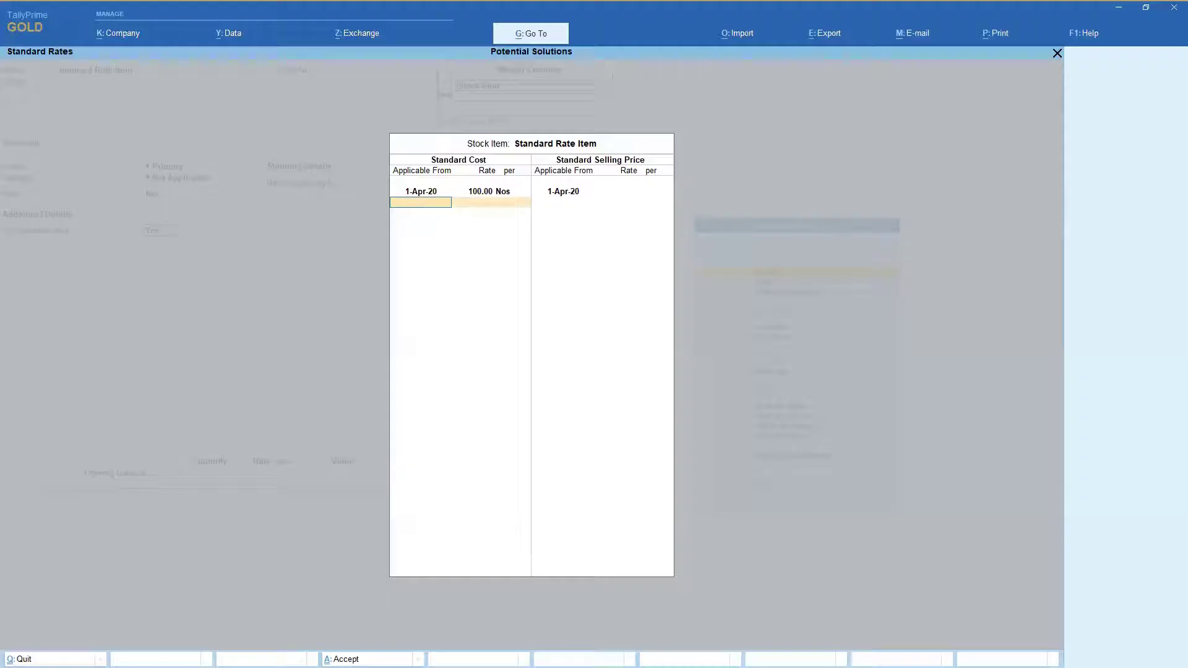
Add a second standard cost of 120 per Nos applicable from 1-Sep-20 and finish the cost list.
type("-9")
key("Return")
type("120")
key("Return")
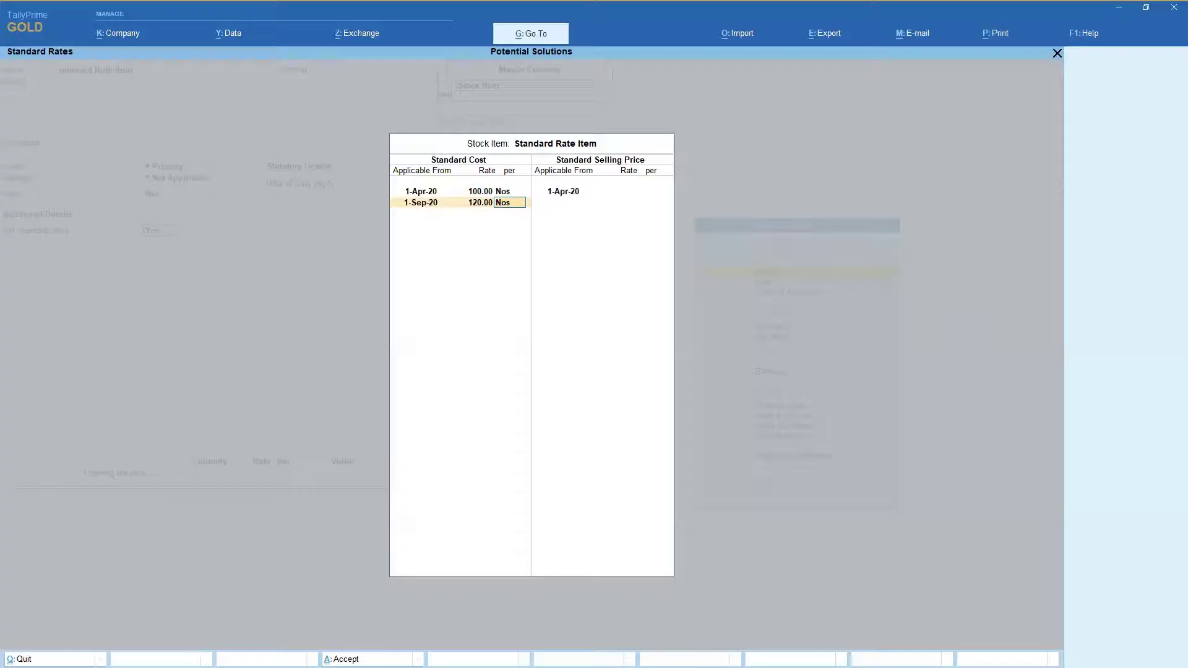
key("Return")
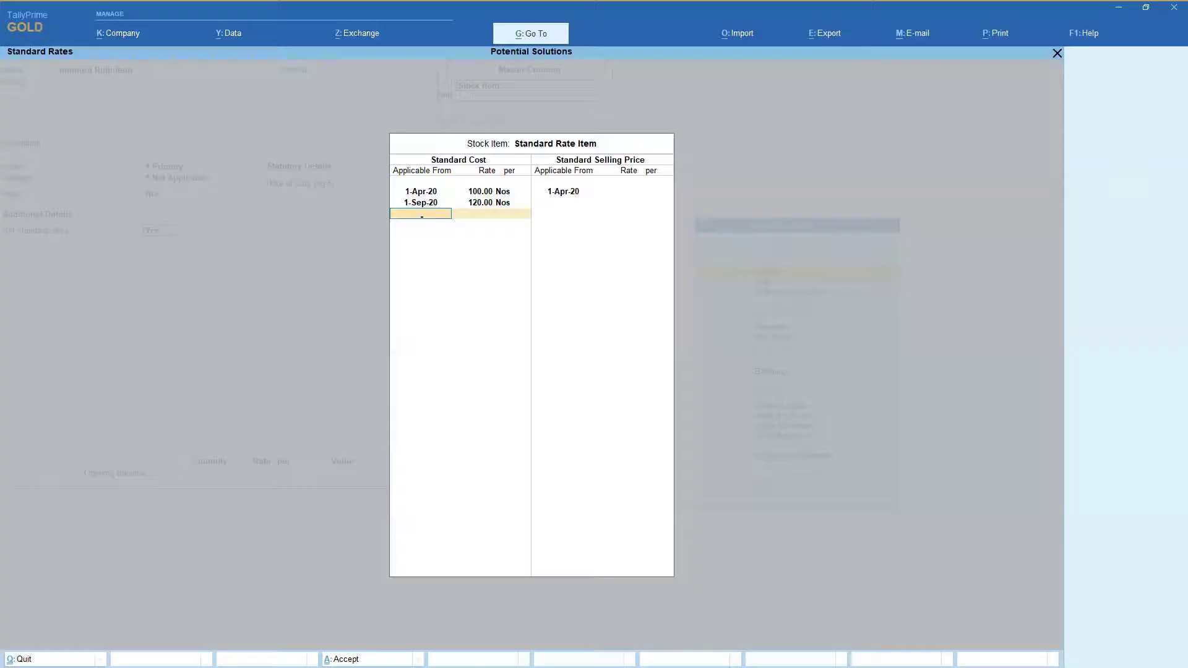
key("Return")
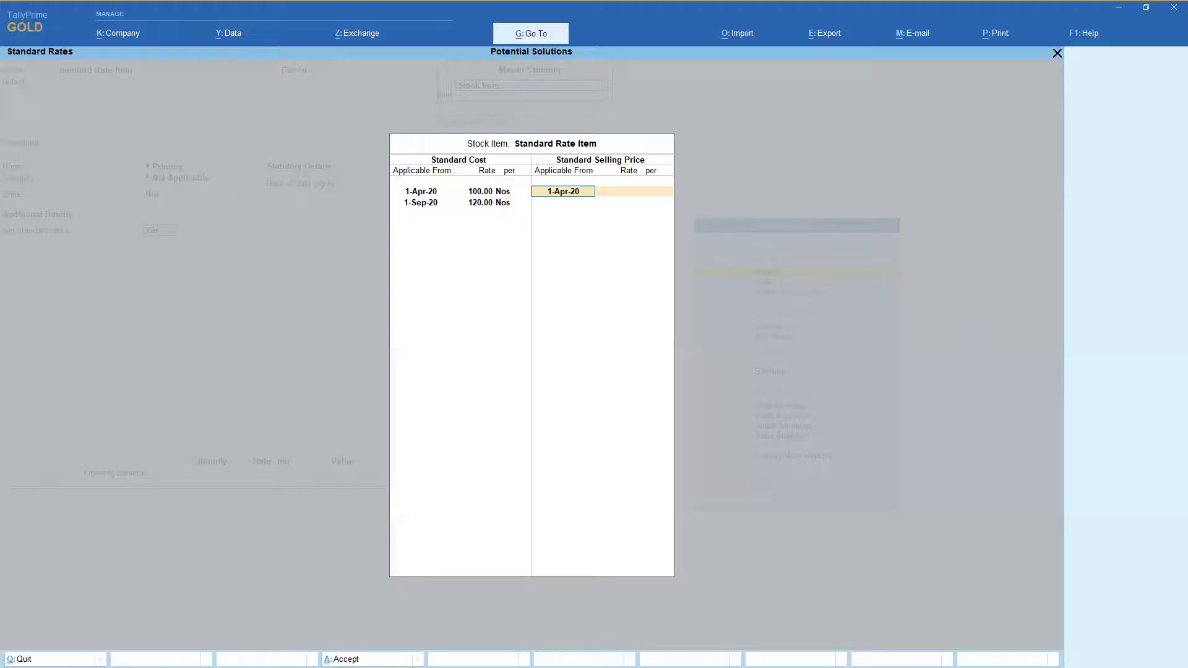
Set the item's standard selling price to 150 per Nos, applicable from 1-Apr-20.
key("Return")
type("150")
key("Return")
key("Return")
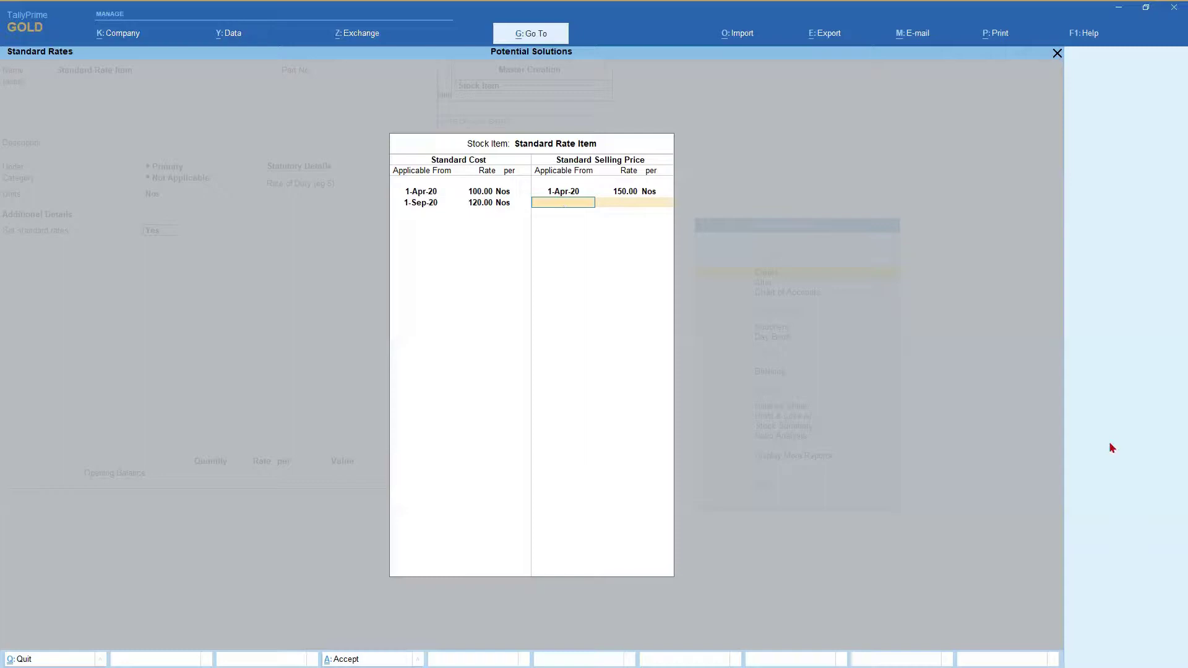
Add a second standard selling price of 180, save the stock item and return to the Gateway of Tally.
type("9")
key("Return")
type("180")
key("Return")
key("Return")
key("Return")
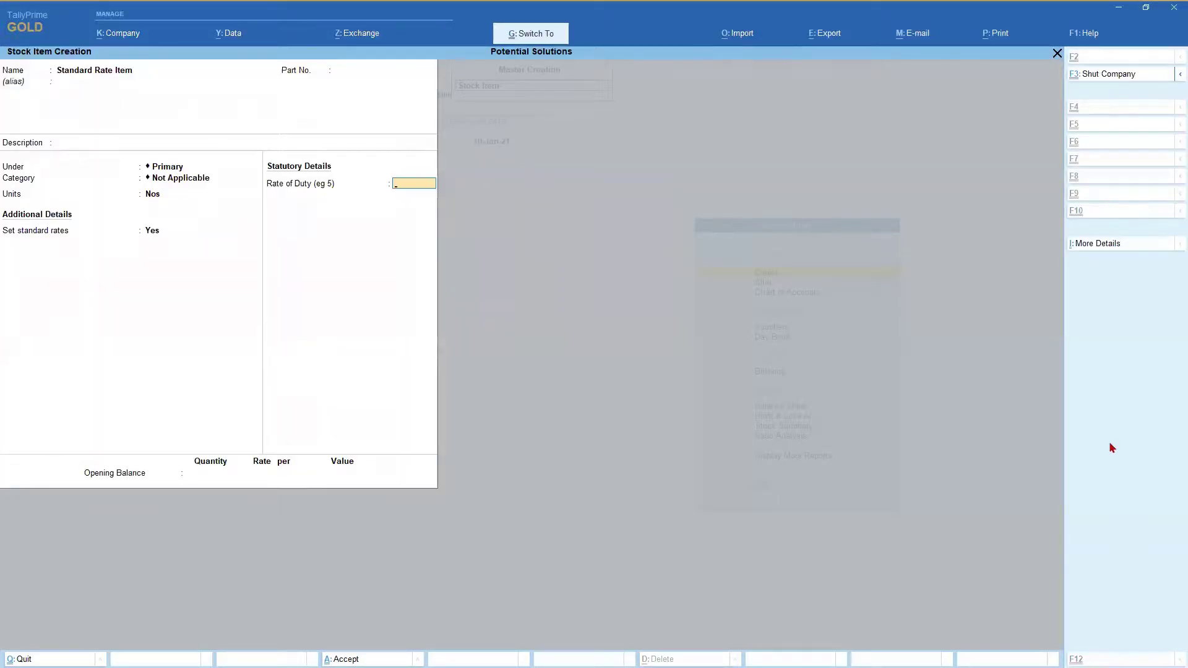
key("ctrl+a")
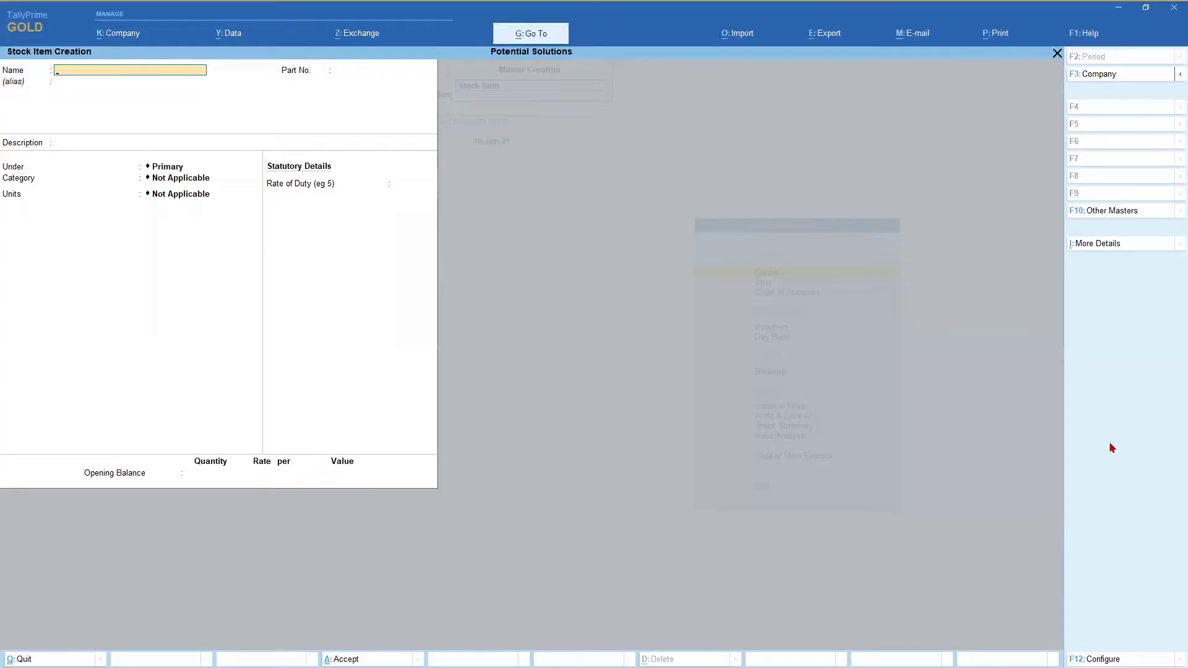
key("Escape")
key("Escape")
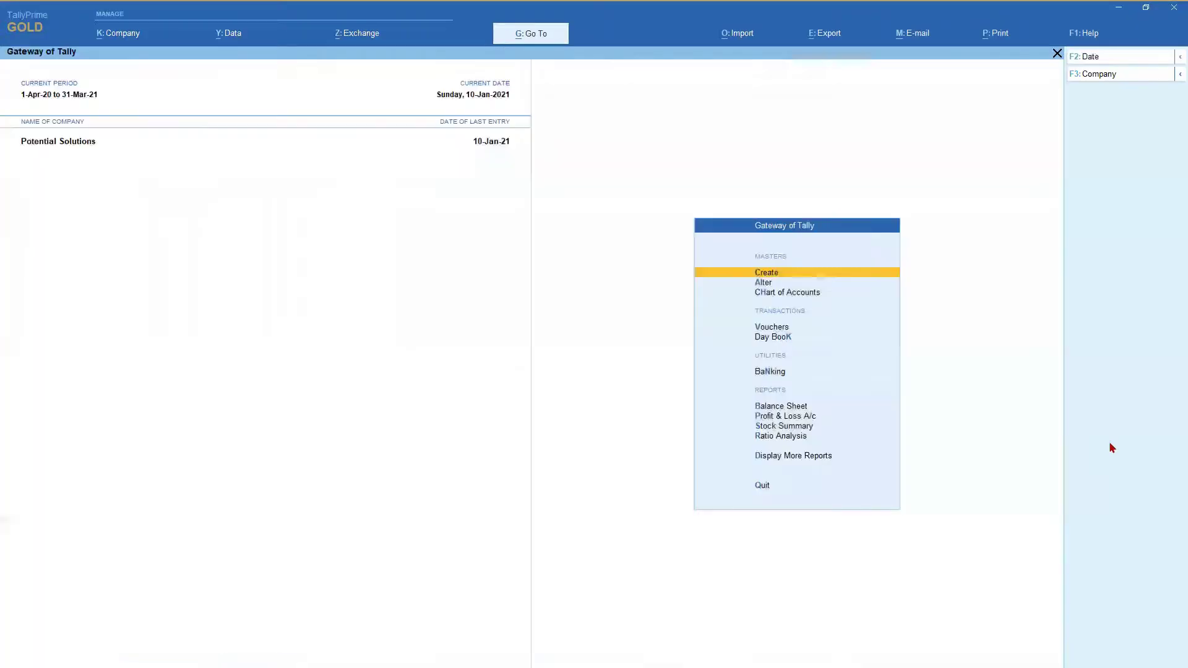
Start a purchase voucher and date it 1-Aug-20.
key("v")
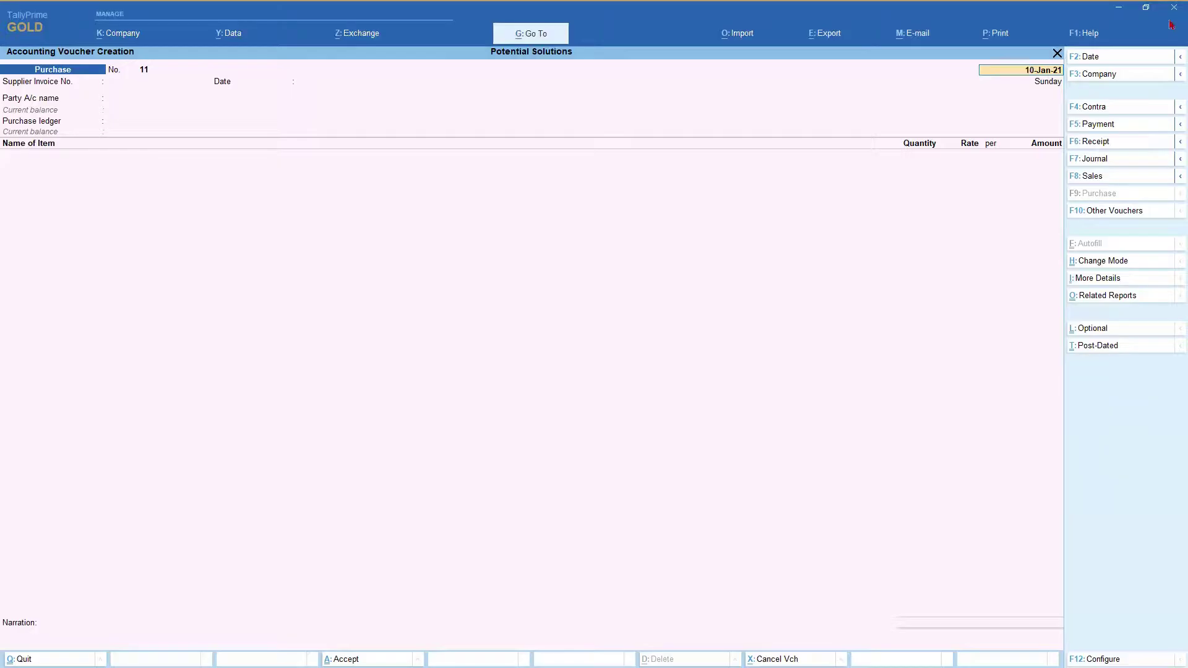
key("F2")
type("1-8")
key("Return")
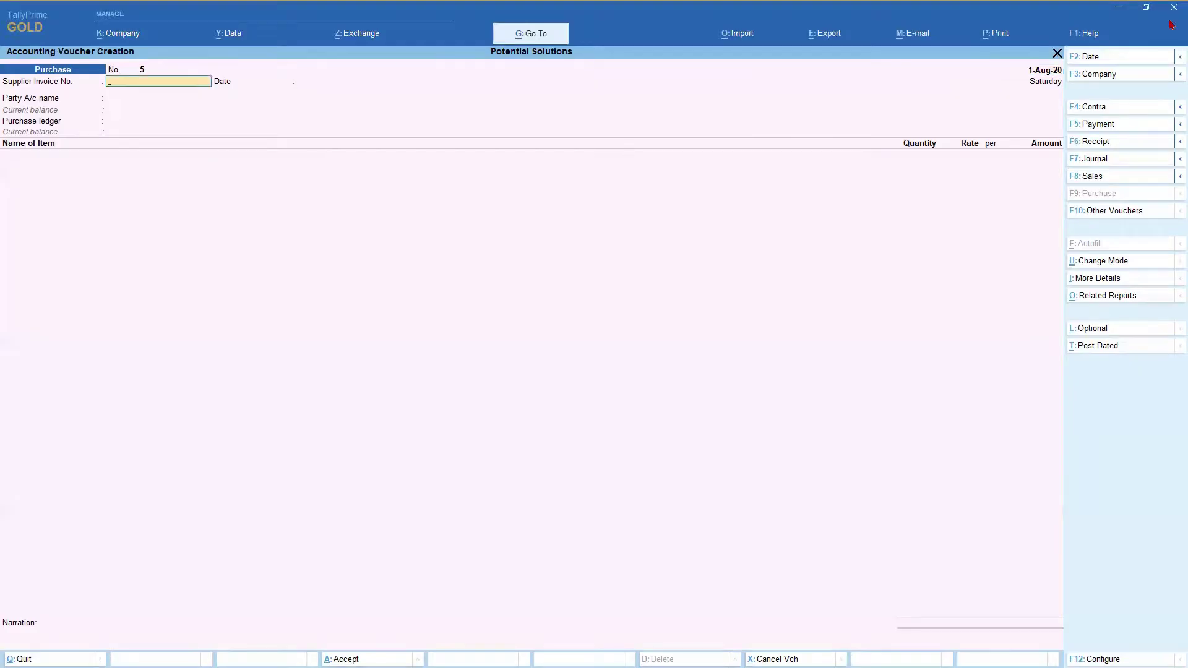
Enter supplier invoice number 1234, with Aadvay Enterprises as the party and Purchases as the purchase ledger.
type("1234")
key("Return")
key("Return")
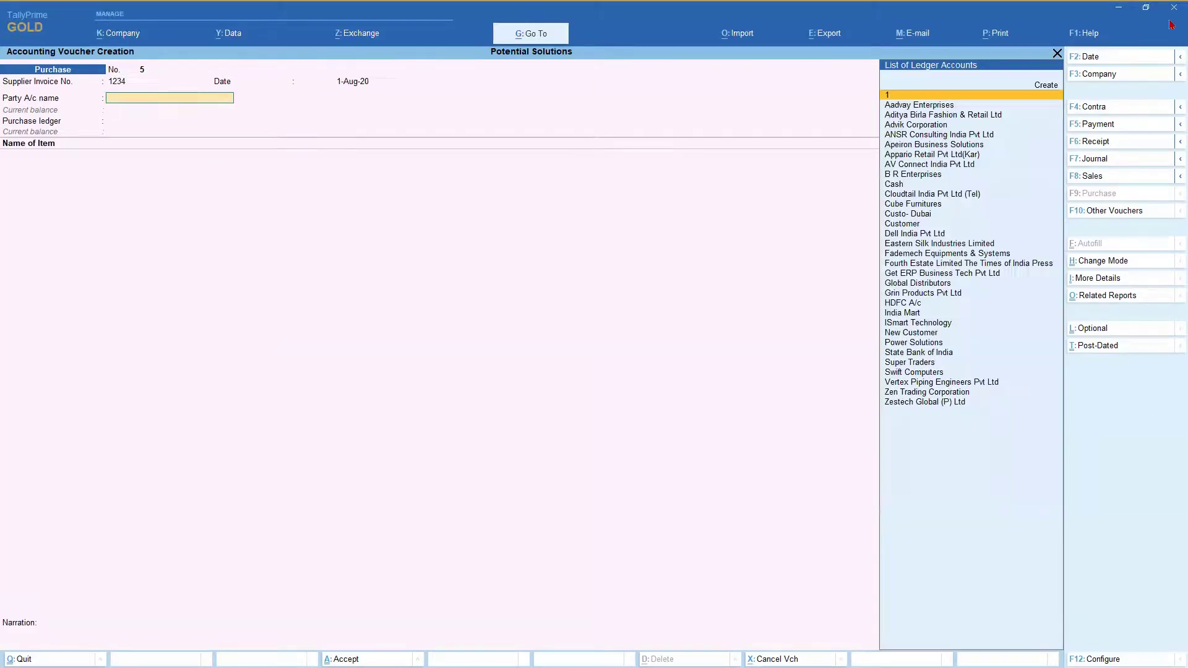
key("Down")
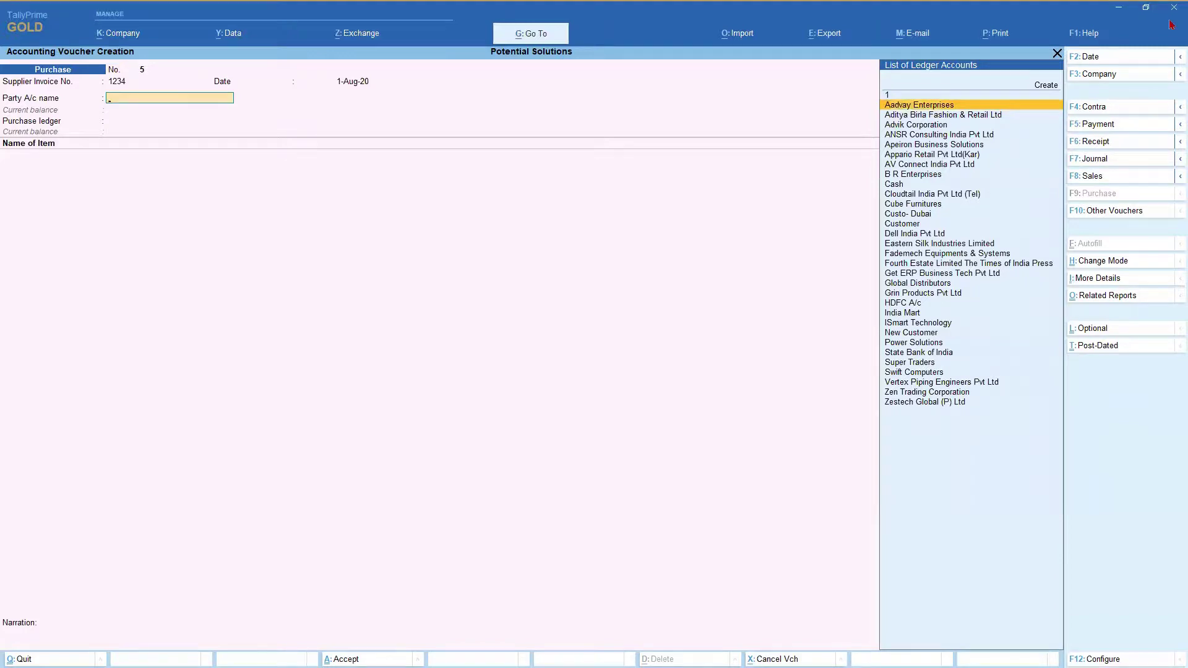
key("Return")
key("Return")
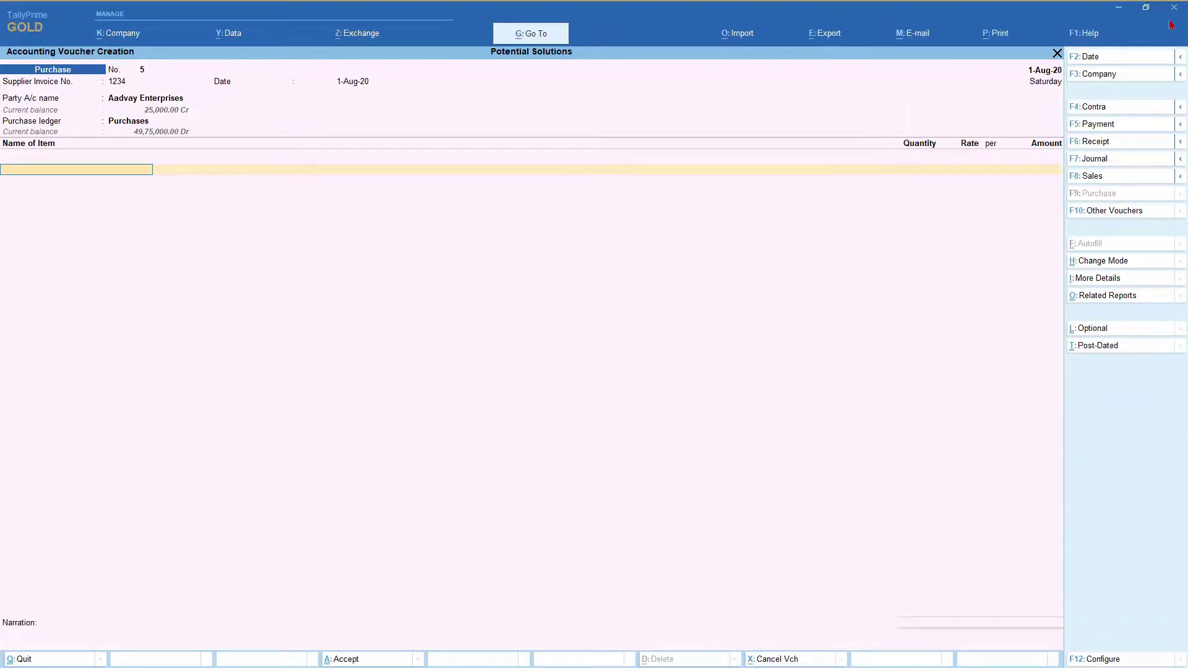
Add Standard Rate Item to the purchase voucher with a quantity of 1.
type("Sta")
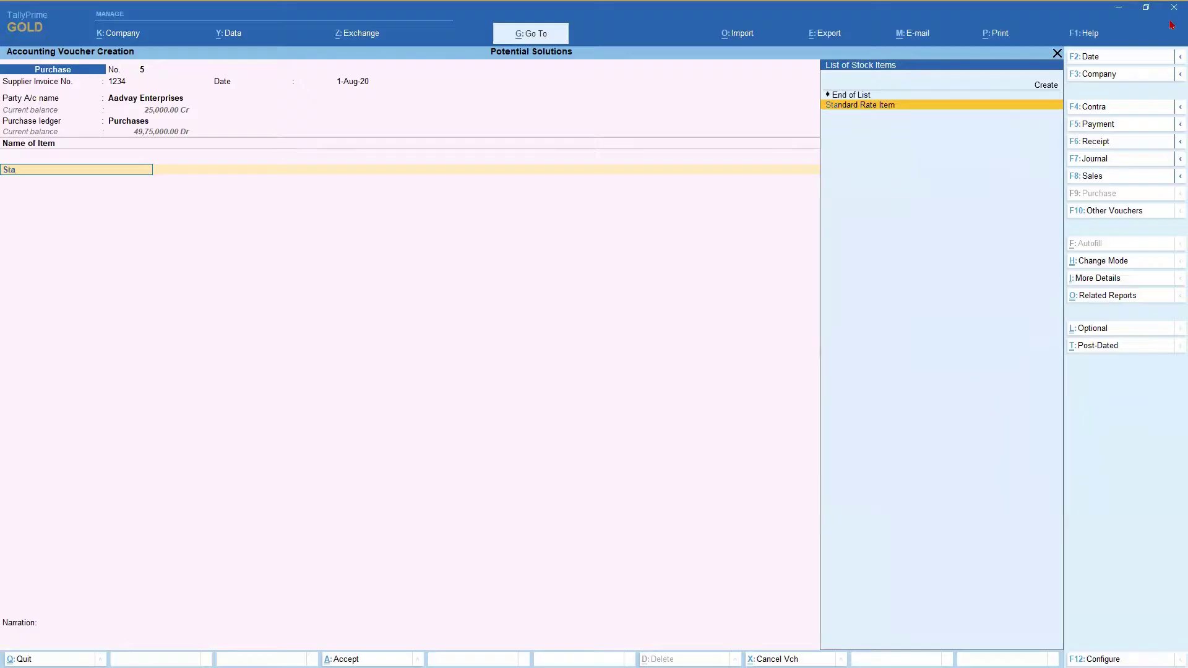
key("Return")
key("Return")
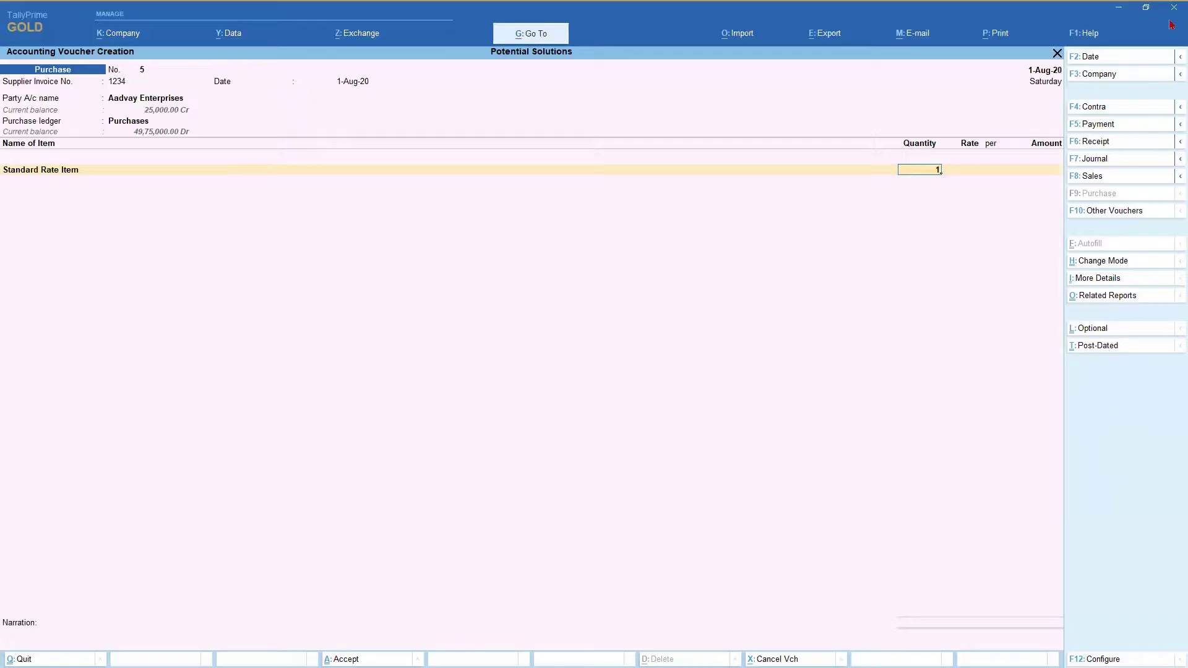
type("1")
key("Return")
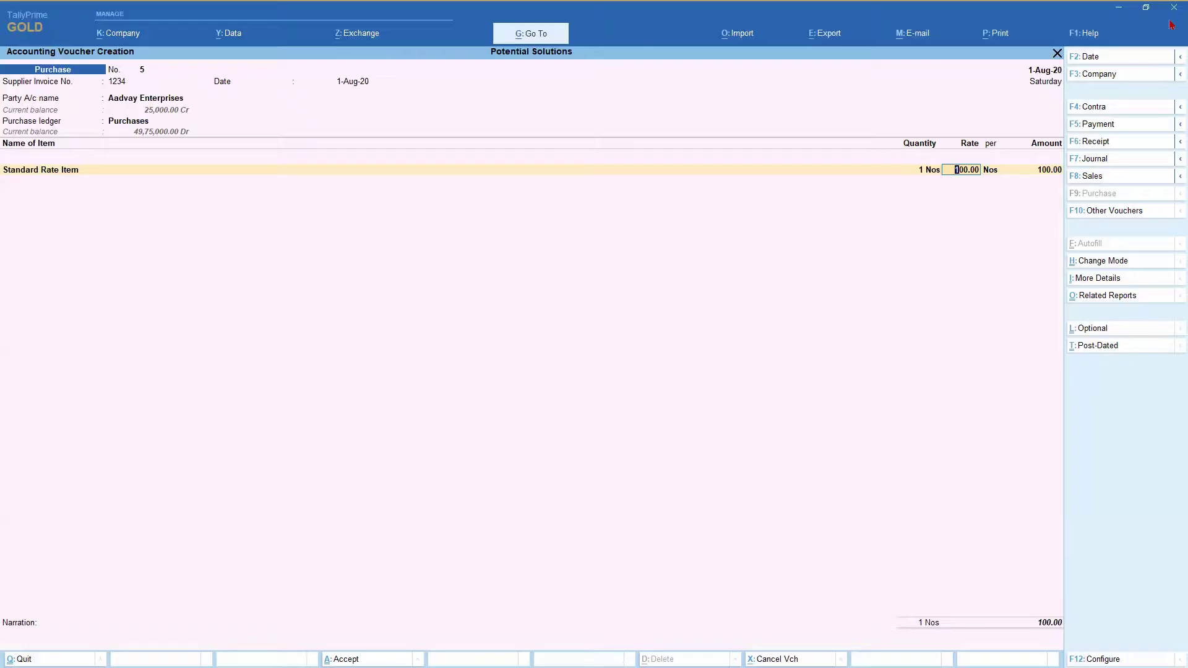
Override the item's rate with 110 and save the purchase voucher without a narration.
type("110")
key("Return")
key("Return")
key("Return")
key("Return")
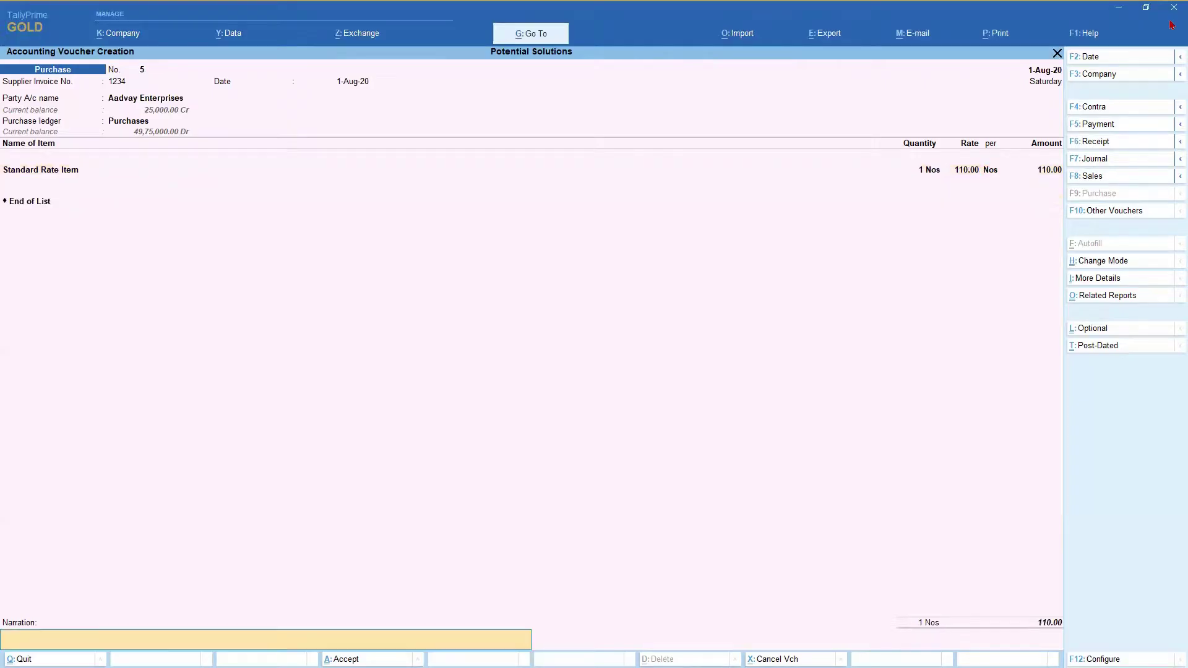
key("Return")
key("Return")
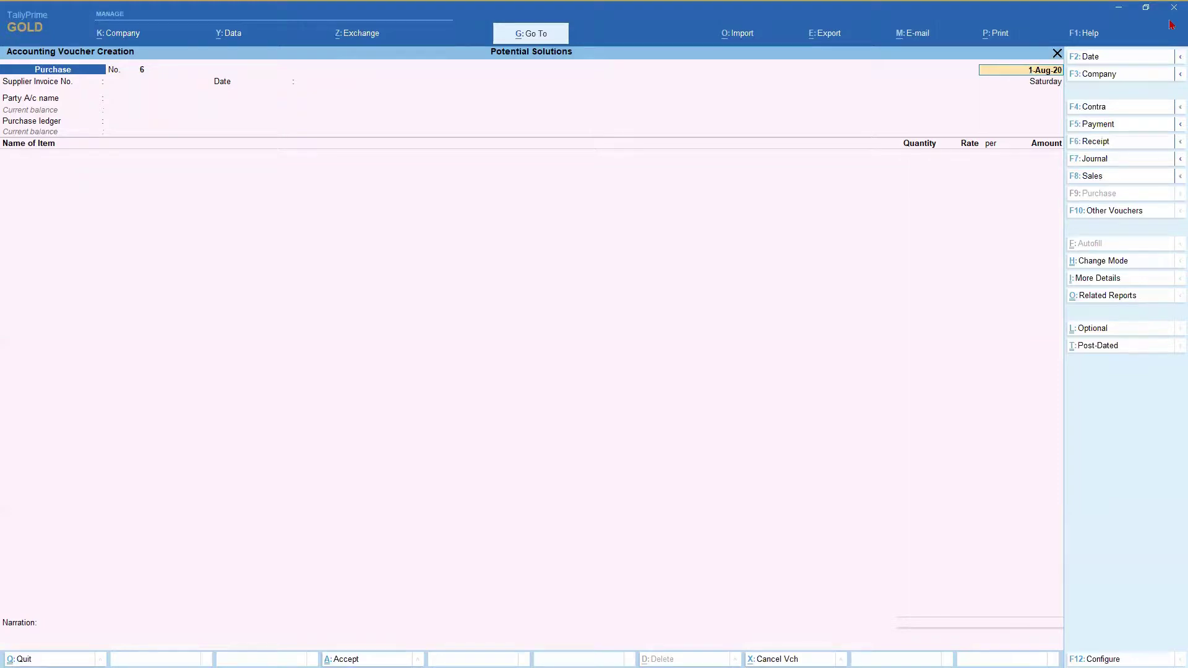
Date the next purchase voucher 10-Aug-20 and select Aadvay Enterprises as the party and Purchases as the ledger.
key("F2")
type("10-8")
key("Return")
key("Return")
key("Return")
key("Return")
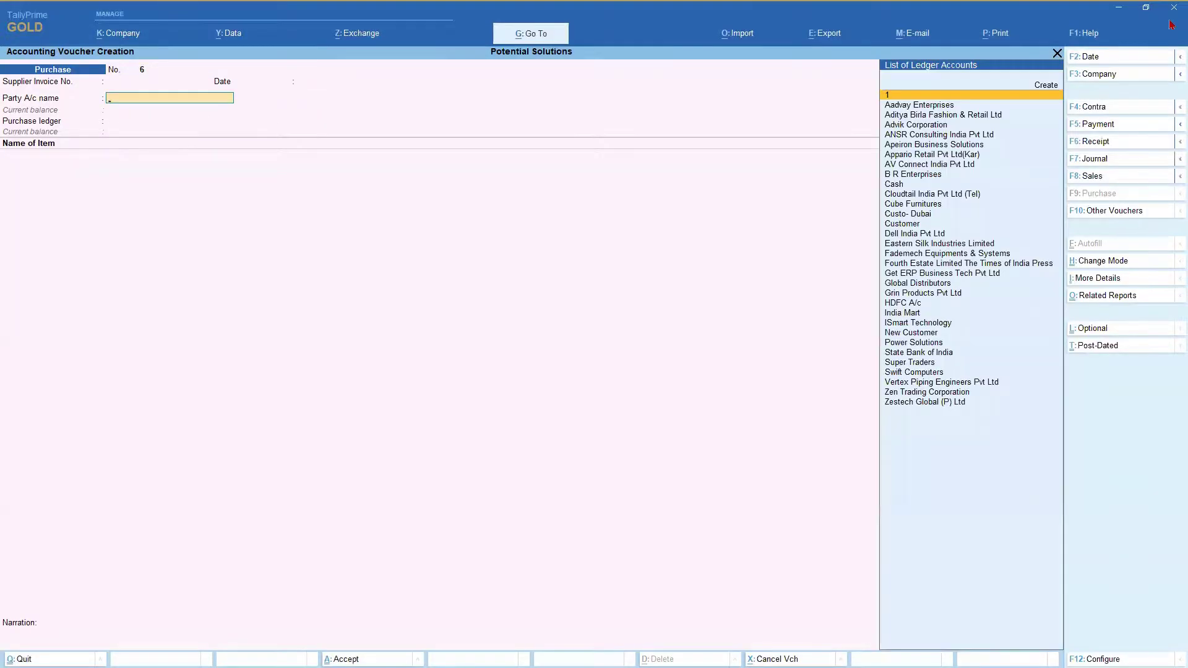
key("Down")
key("Return")
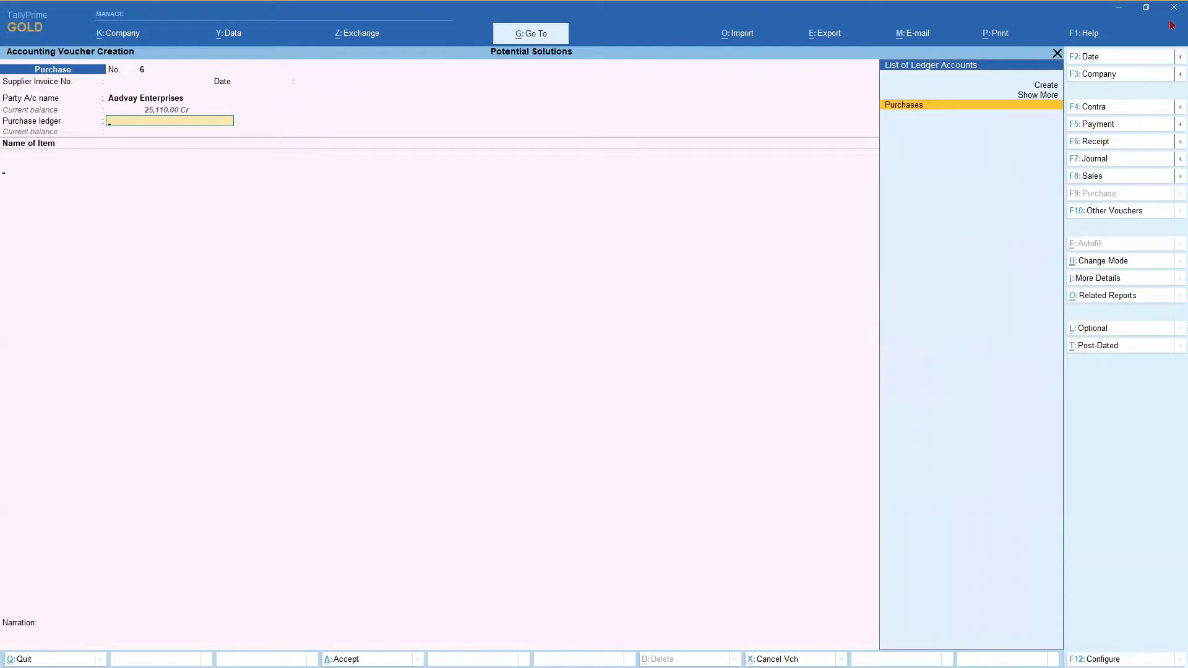
key("Return")
Add Standard Rate Item to the 10-Aug-20 purchase voucher with a quantity of 1.
type("Sta")
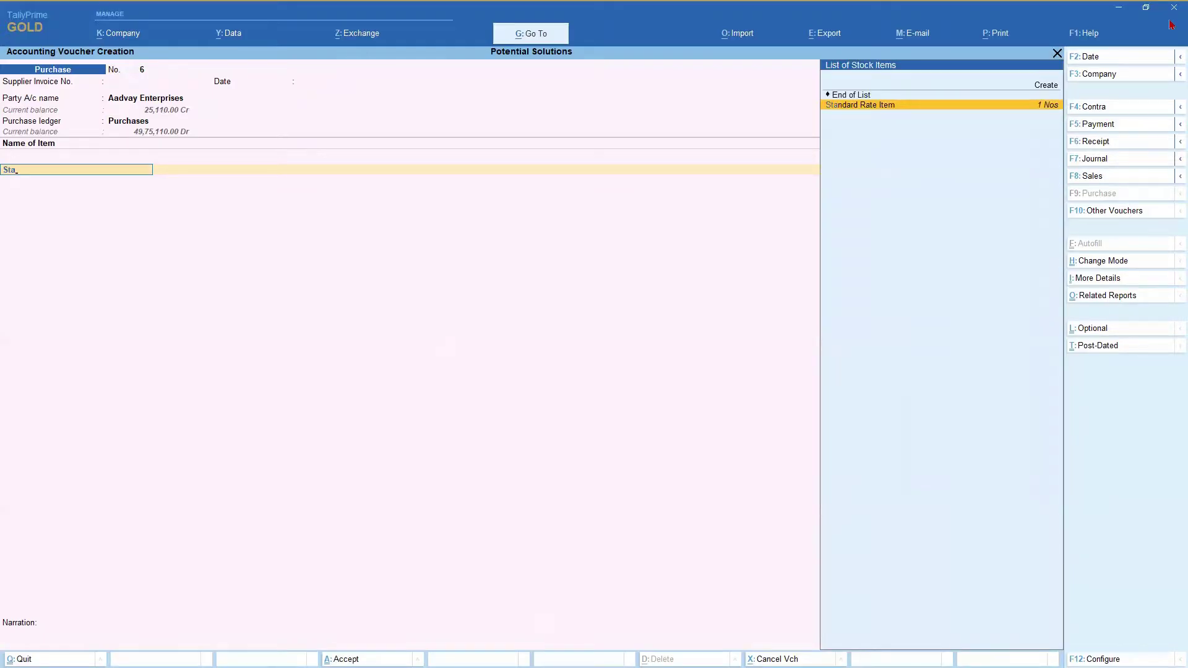
key("Return")
key("Return")
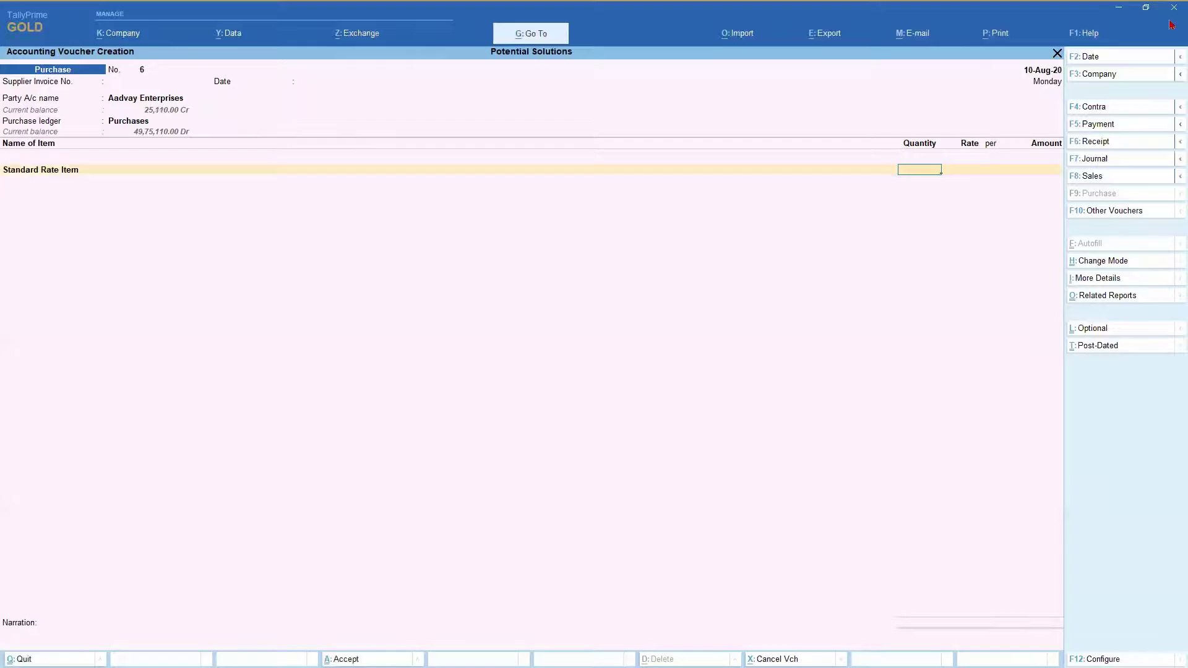
key("Return")
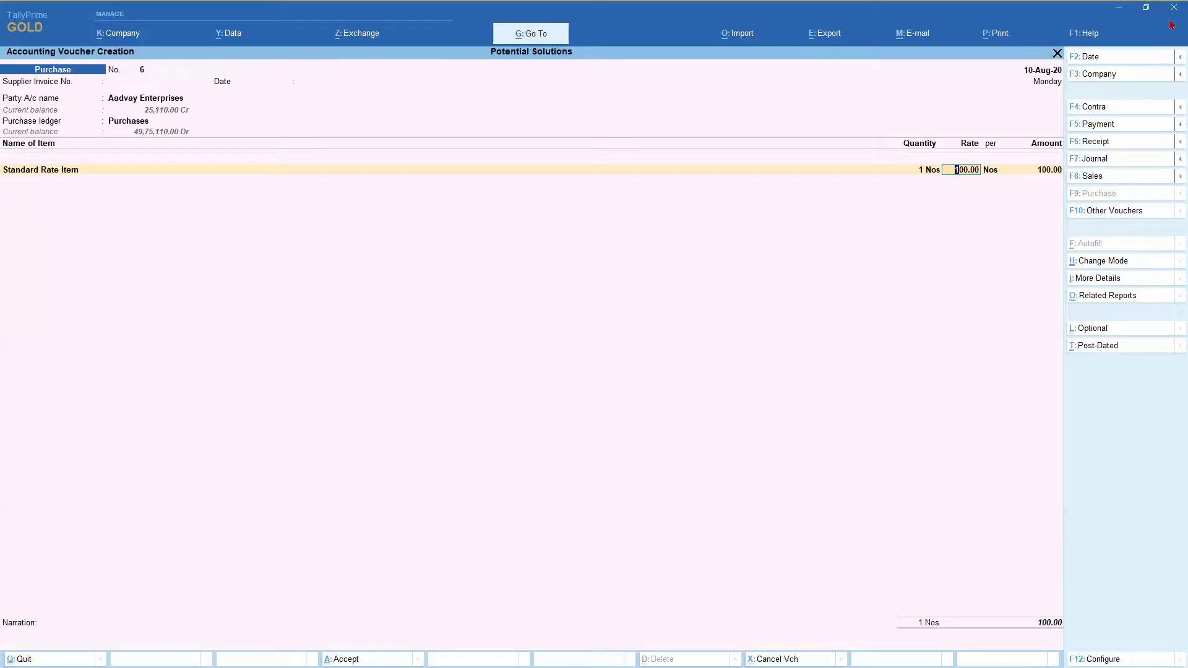
Keep the item's default rate, end the item list and save the purchase voucher without a narration.
key("Return")
key("Return")
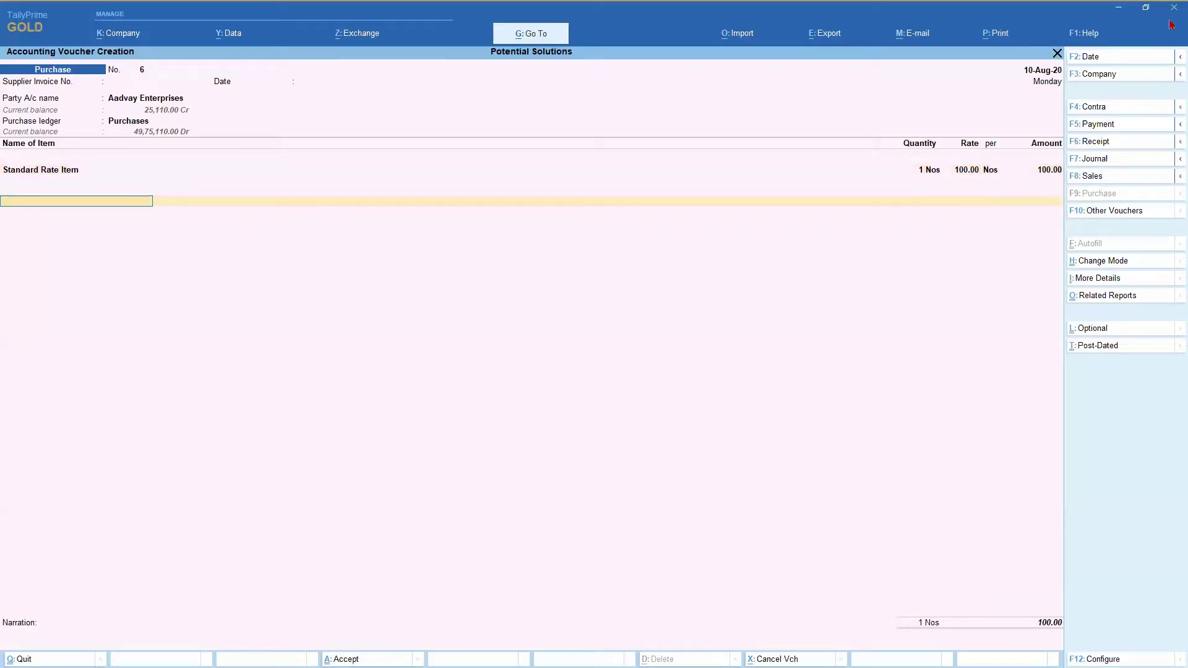
key("Return")
key("Return")
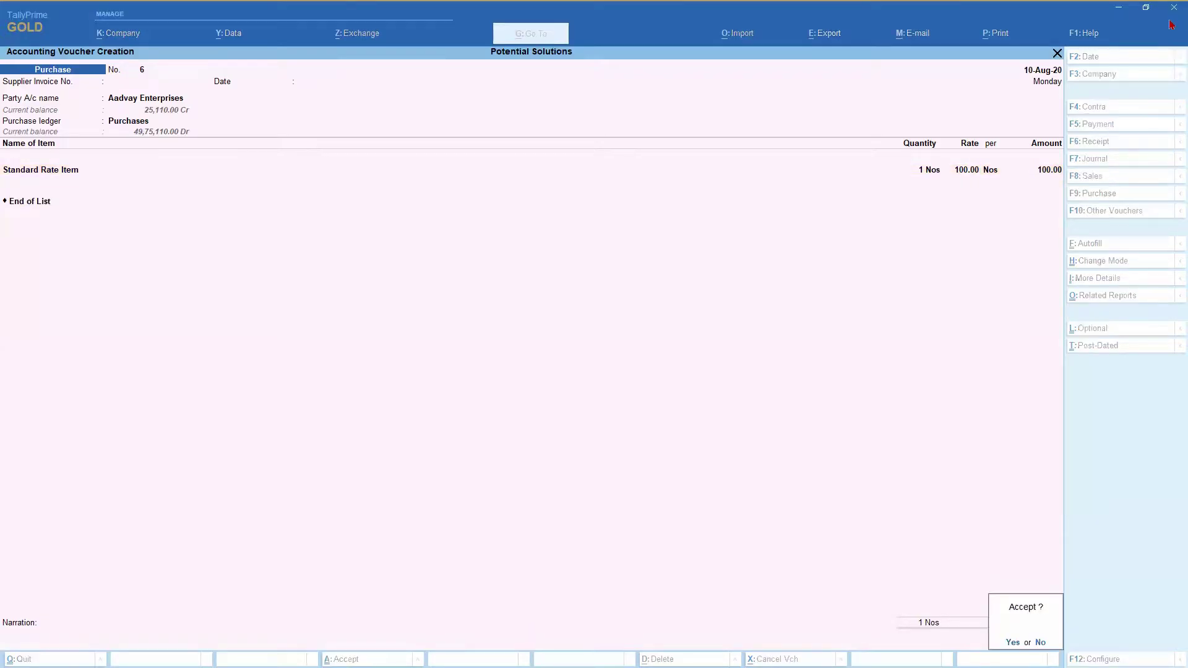
key("Return")
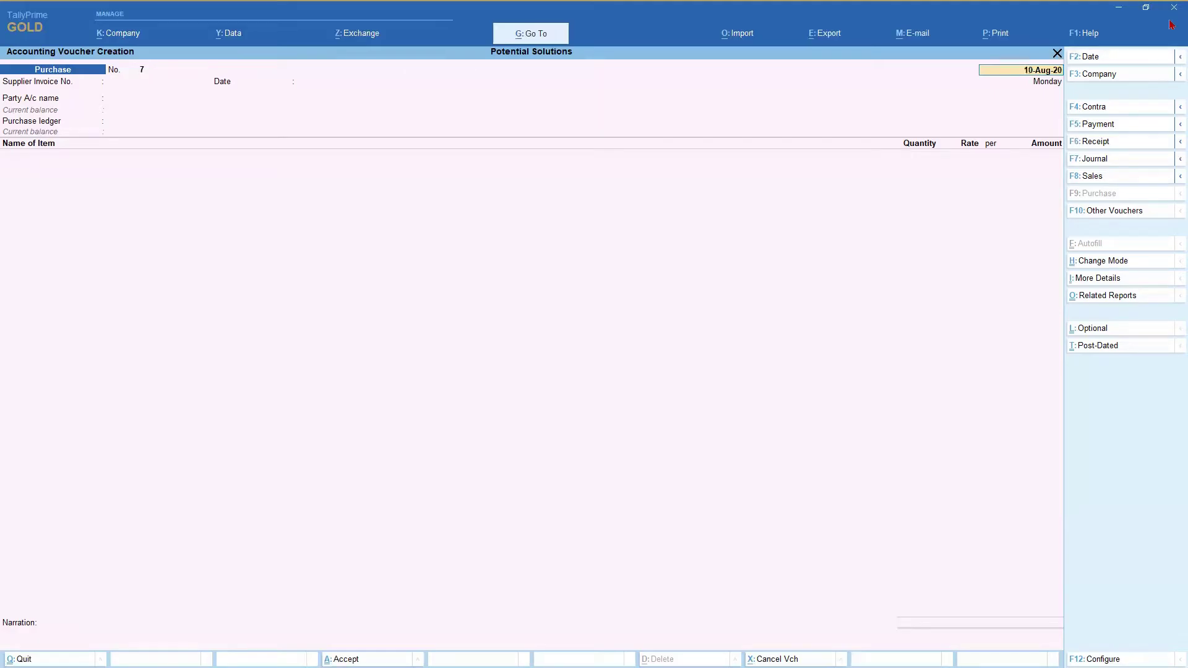
Date the next purchase voucher 2-Sep-20 and select Aadvay Enterprises as the party and Purchases as the purchase ledger.
key("F2")
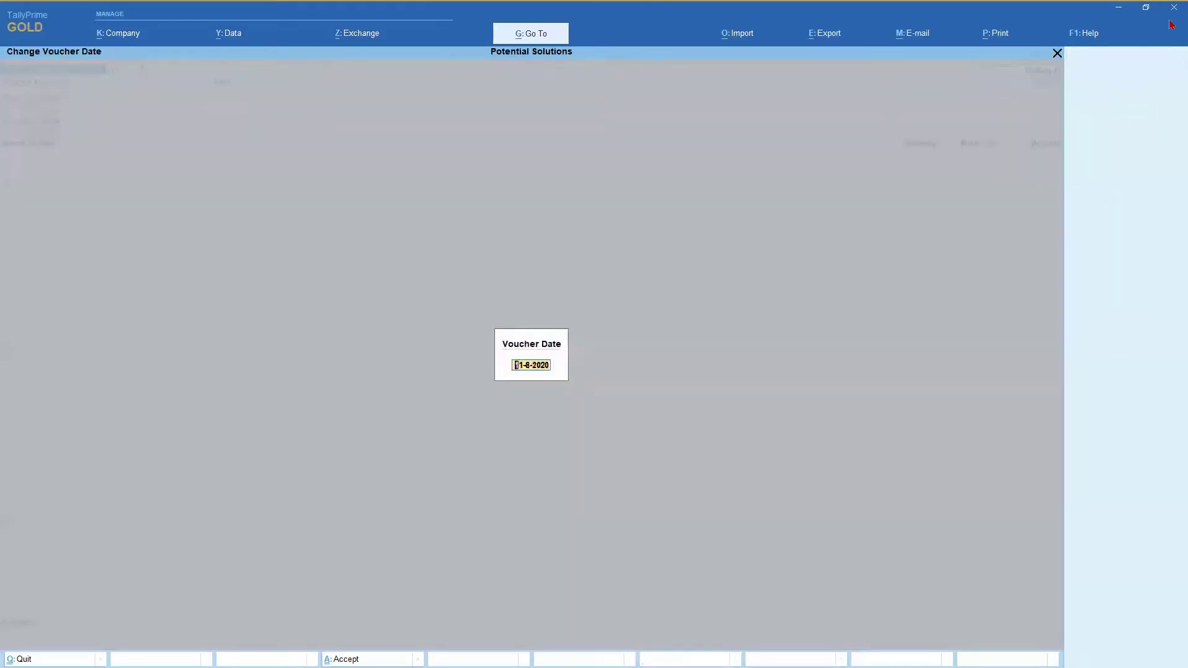
type("2-9")
key("Return")
key("Return")
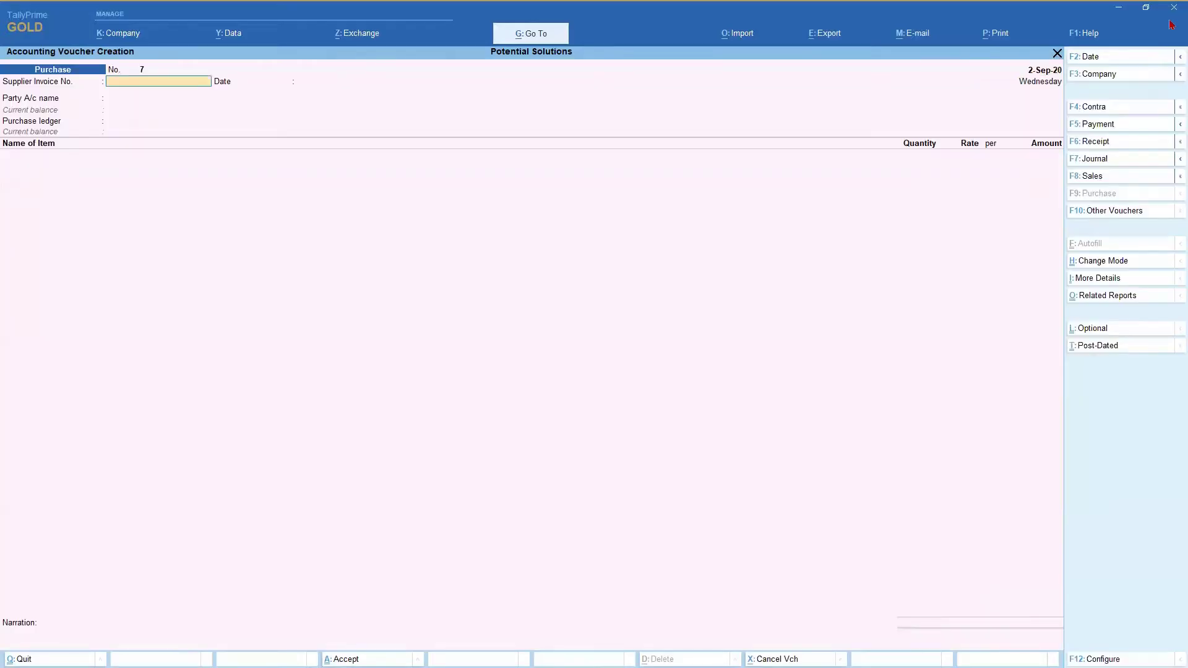
key("Return")
key("Return")
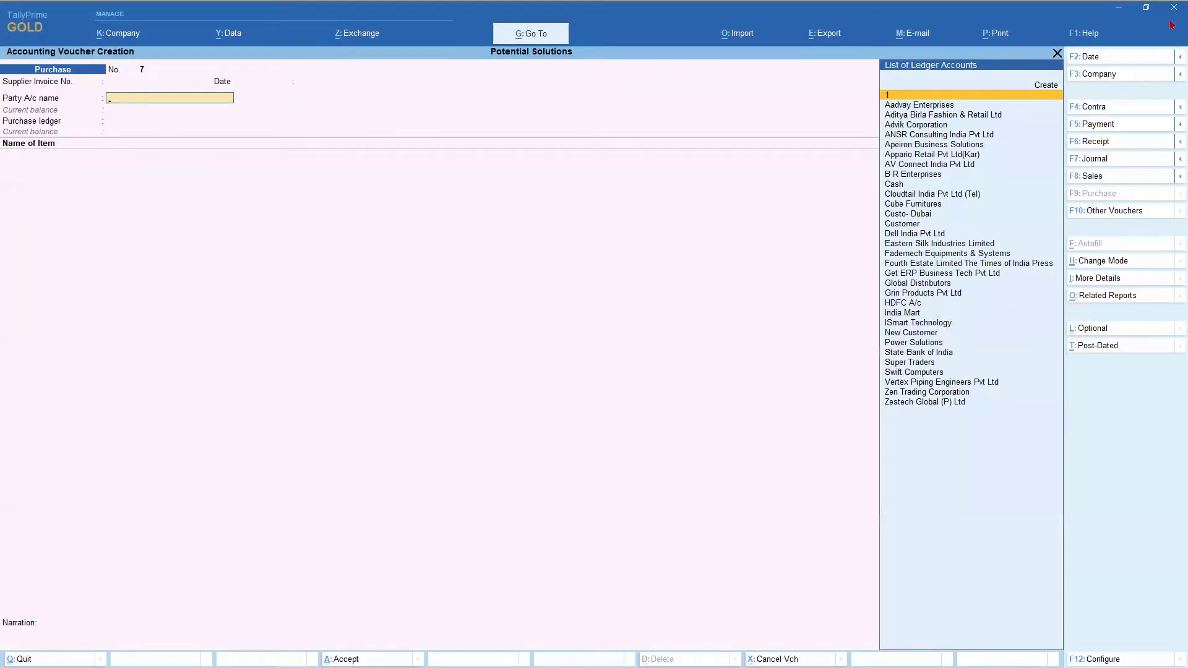
key("Down")
key("Return")
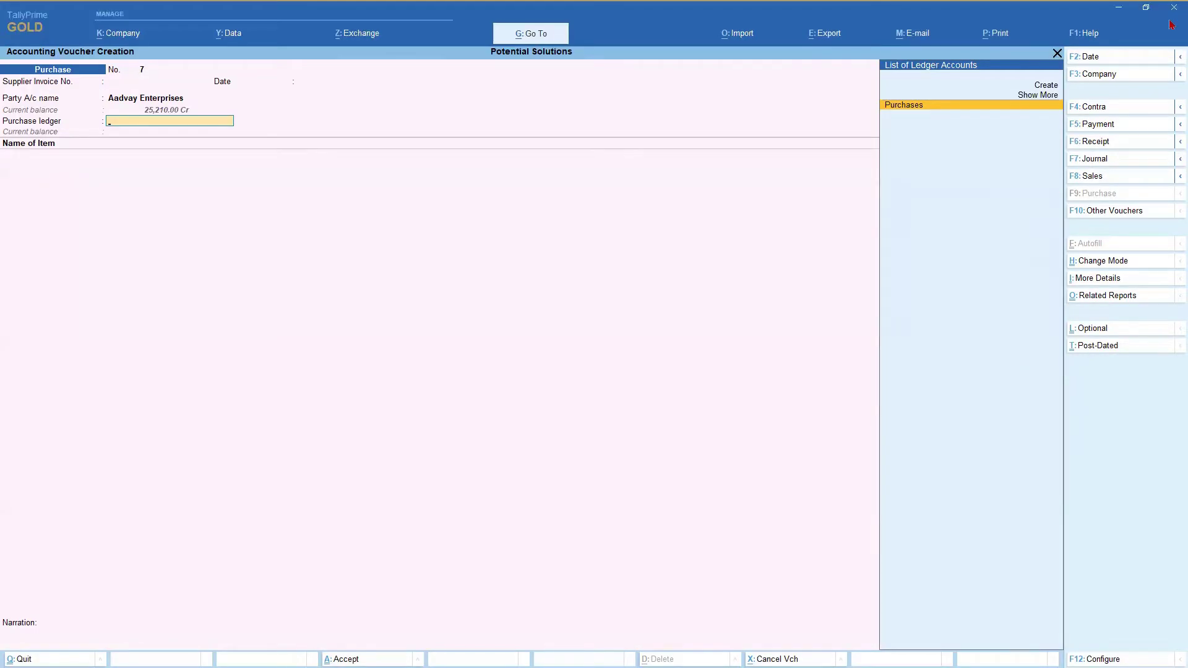
key("Return")
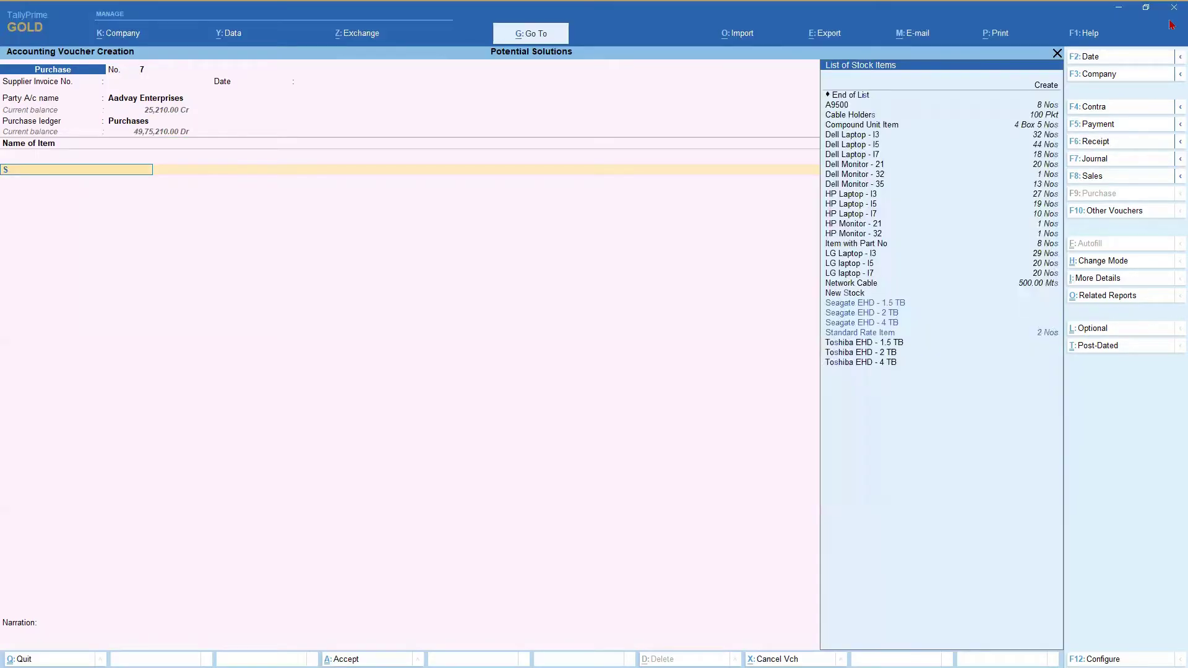
Add one Standard Rate Item to the 2-Sep-20 purchase voucher to check its default rate.
type("Sta")
key("Return")
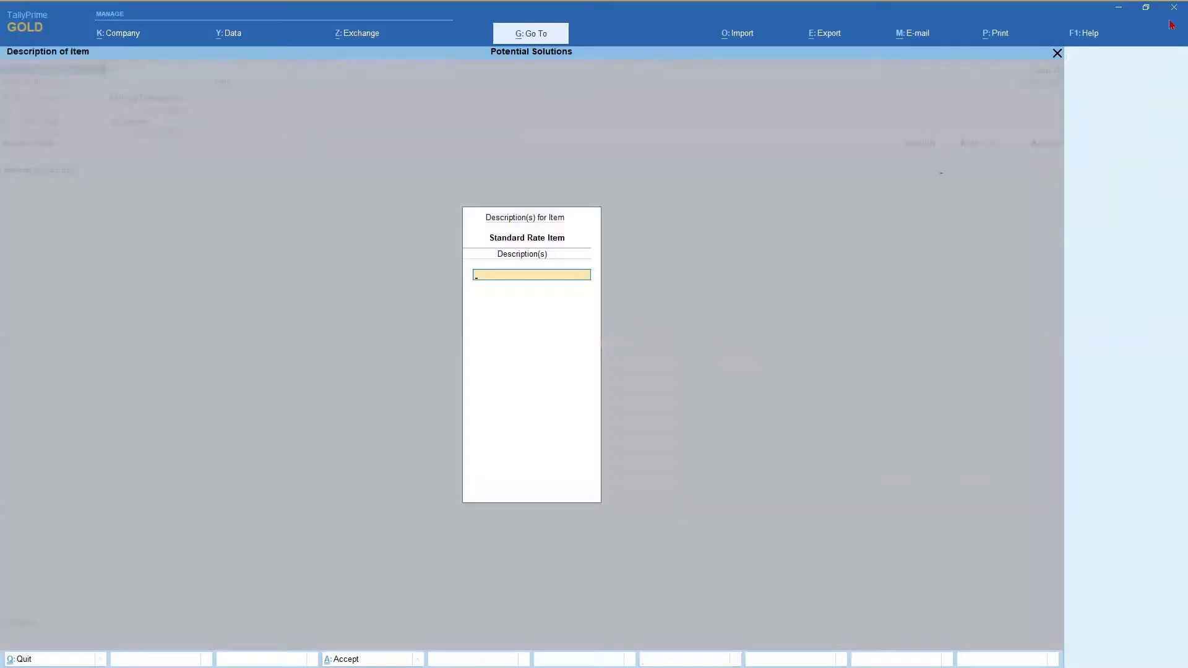
key("Return")
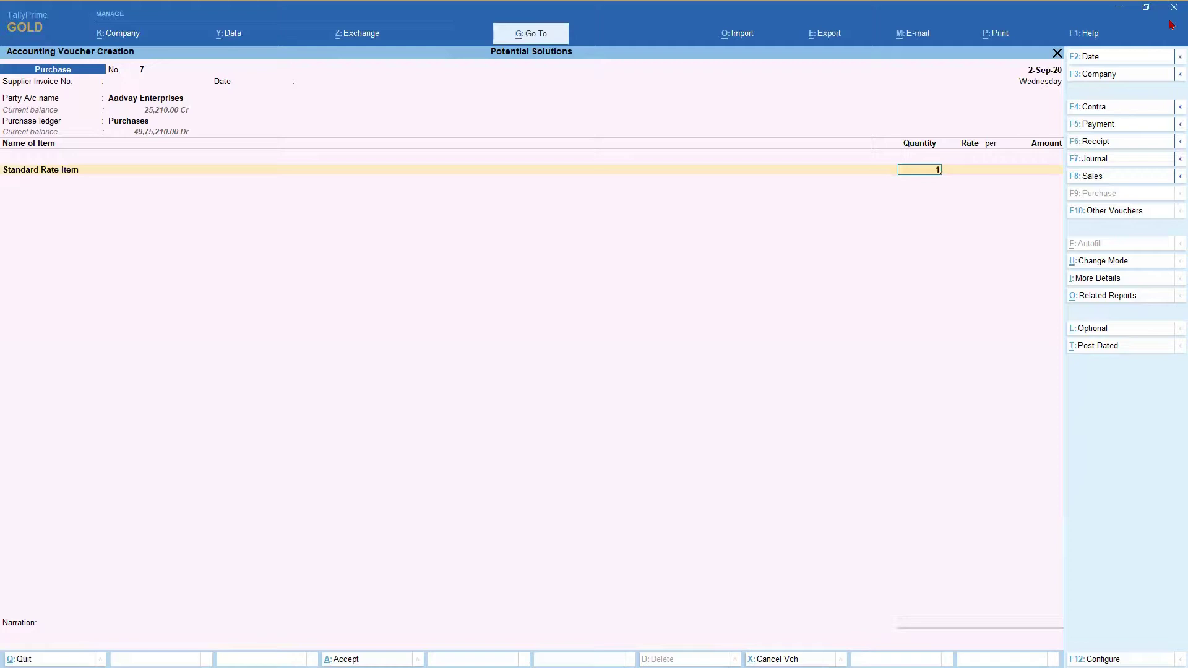
type("1")
key("Return")
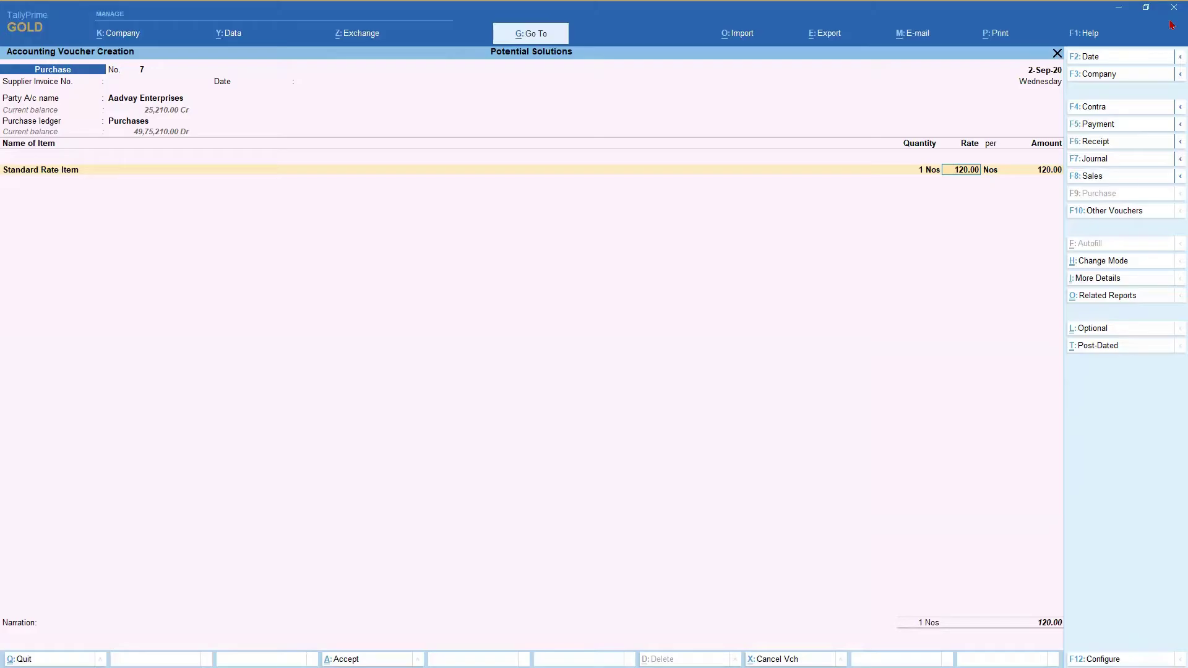
Clear the item's rate and quit the purchase voucher without saving it.
key("BackSpace")
key("Escape")
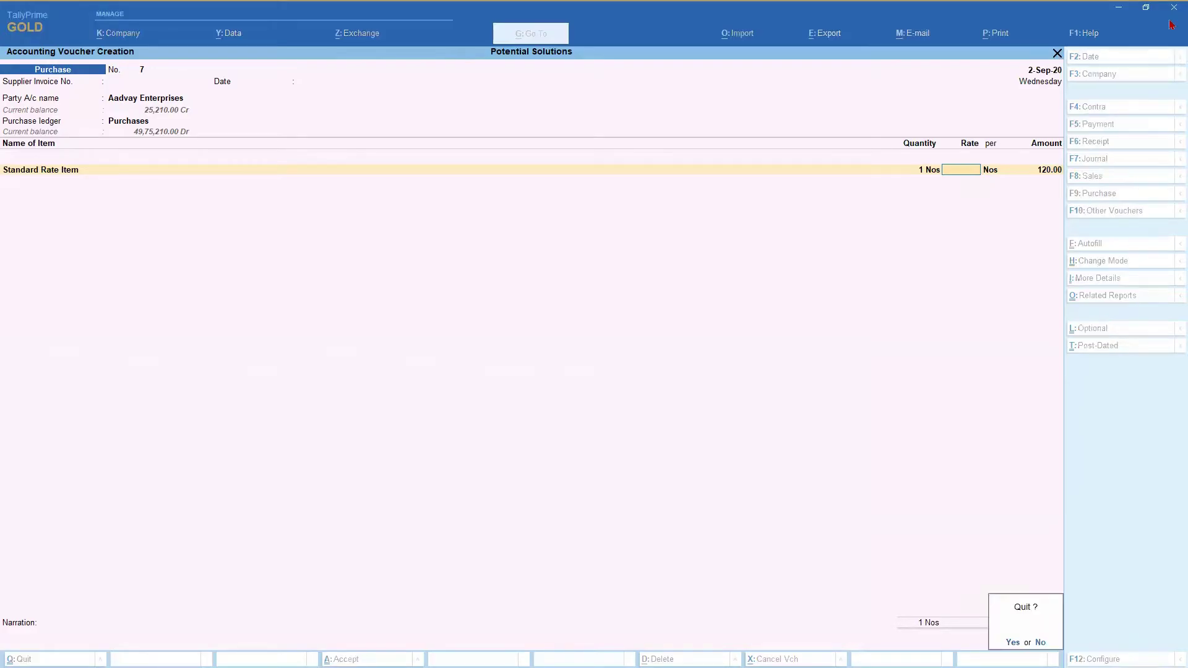
key("y")
key("Return")
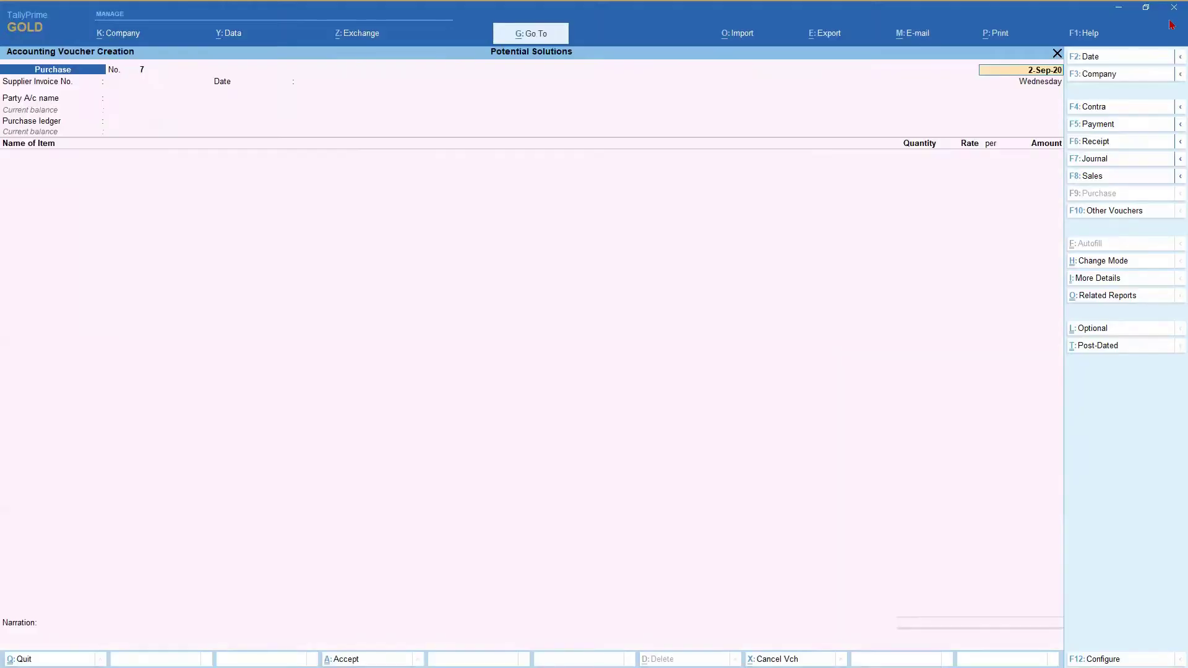
Switch to a sales voucher and date it 31-Aug-20.
key("F8")
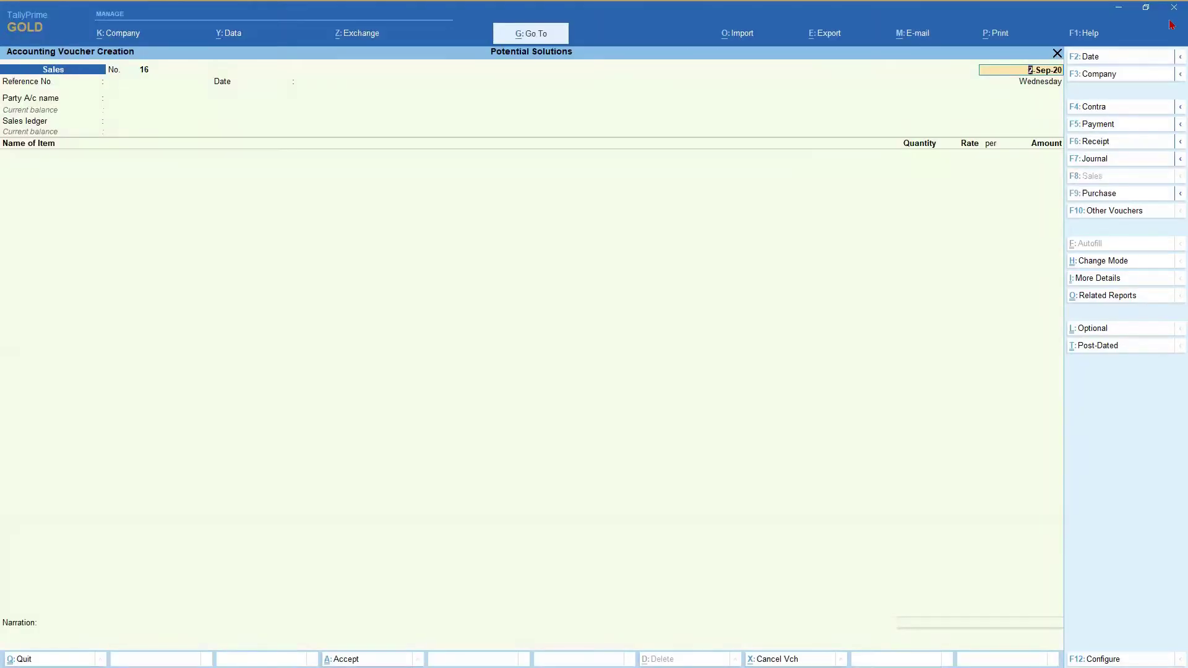
key("F2")
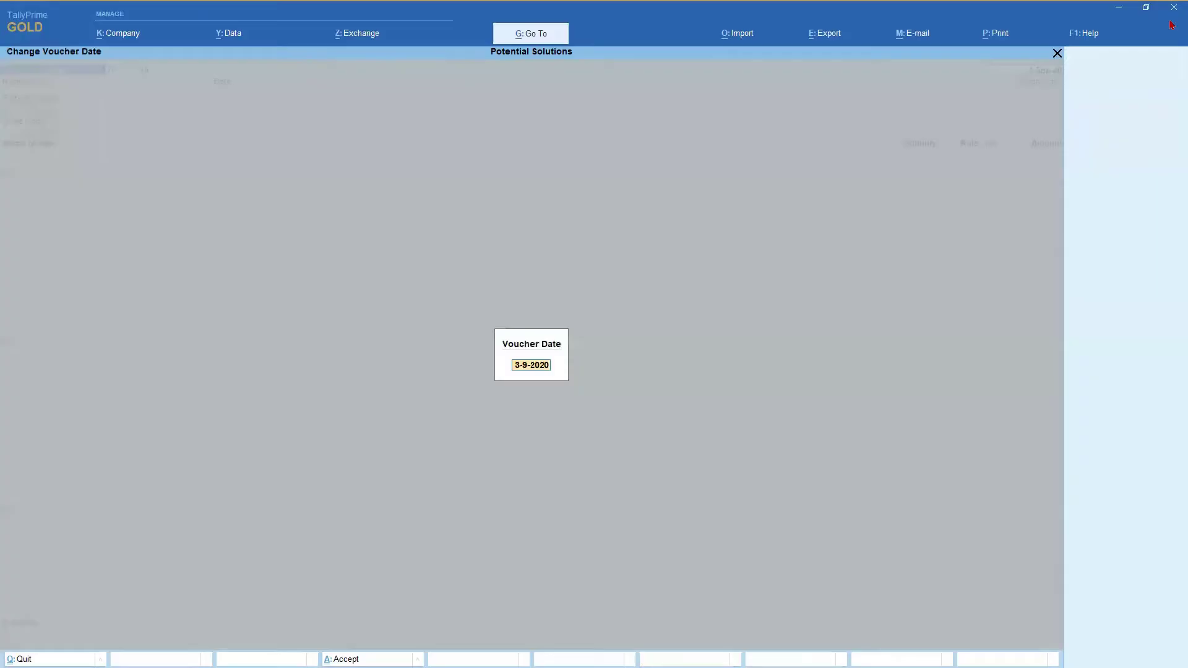
type("31-8")
key("Return")
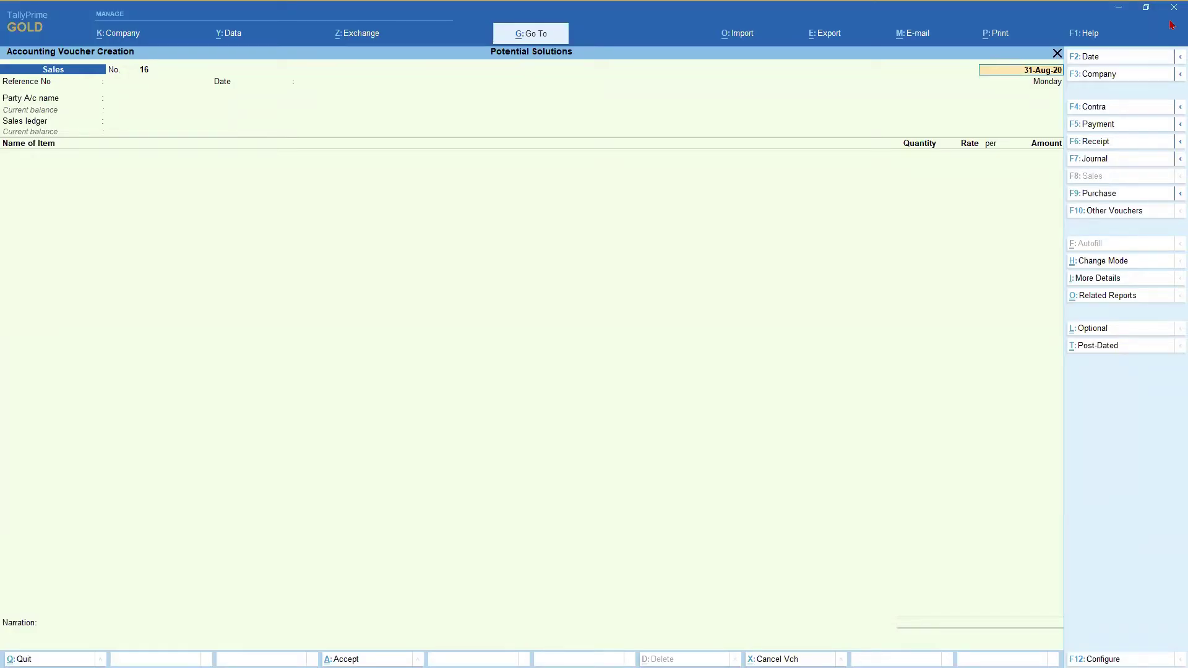
Leave the sales reference blank and select Aditya Birla Fashion & Retail Ltd as the party and Sales as the sales ledger.
key("Return")
key("Return")
key("Return")
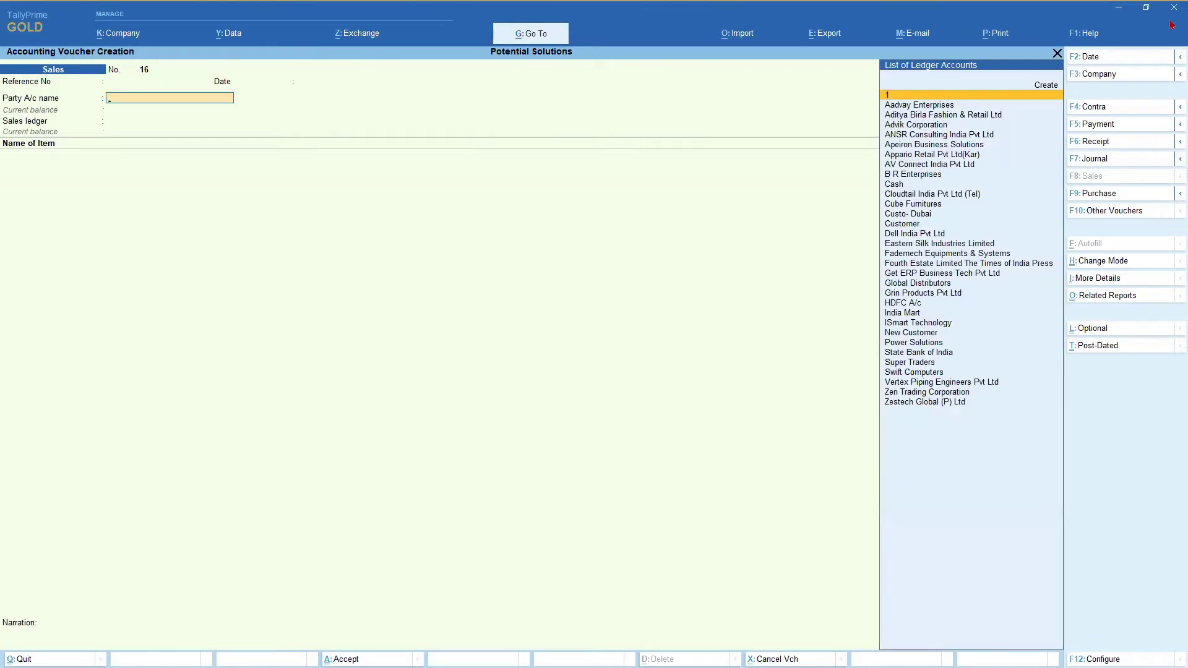
key("Down")
key("Down")
key("Return")
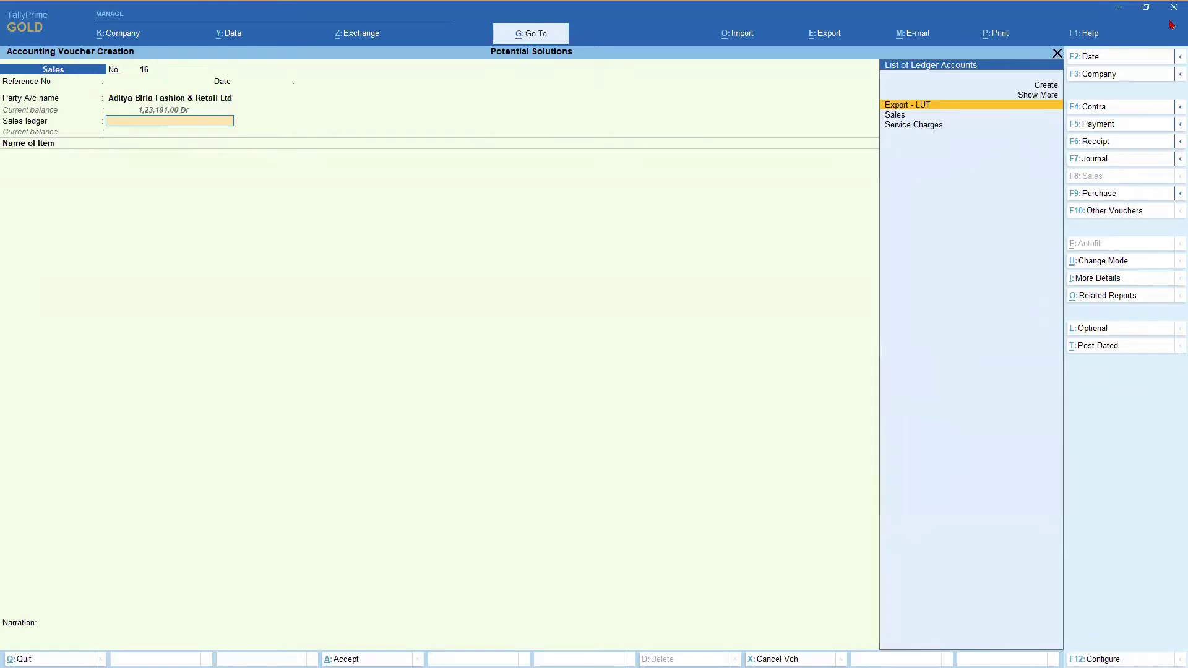
key("Return")
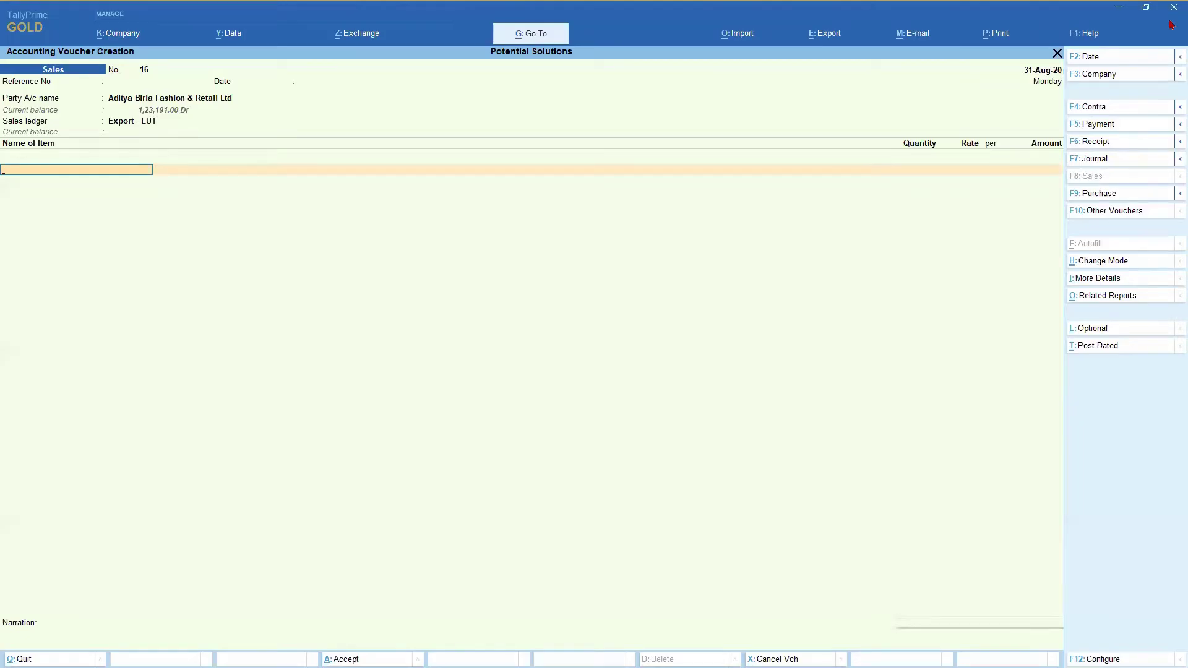
key("BackSpace")
key("Down")
key("Return")
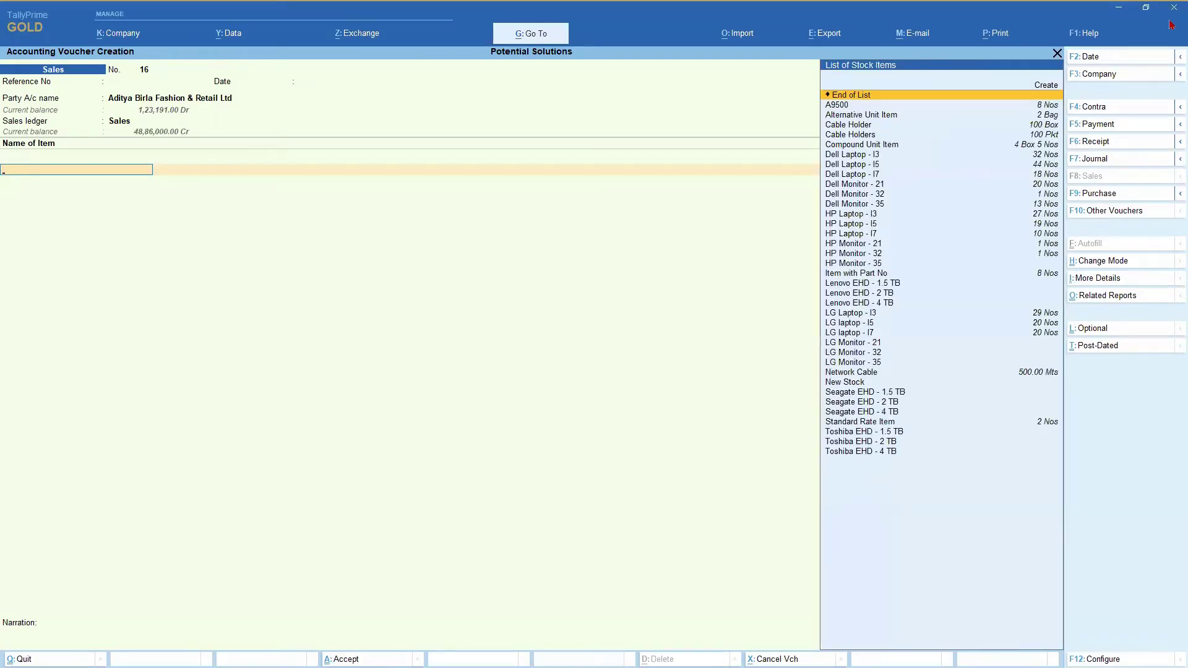
Add Standard Rate Item to the 31-Aug-20 sales voucher with a quantity of 1.
type("Sta")
key("Return")
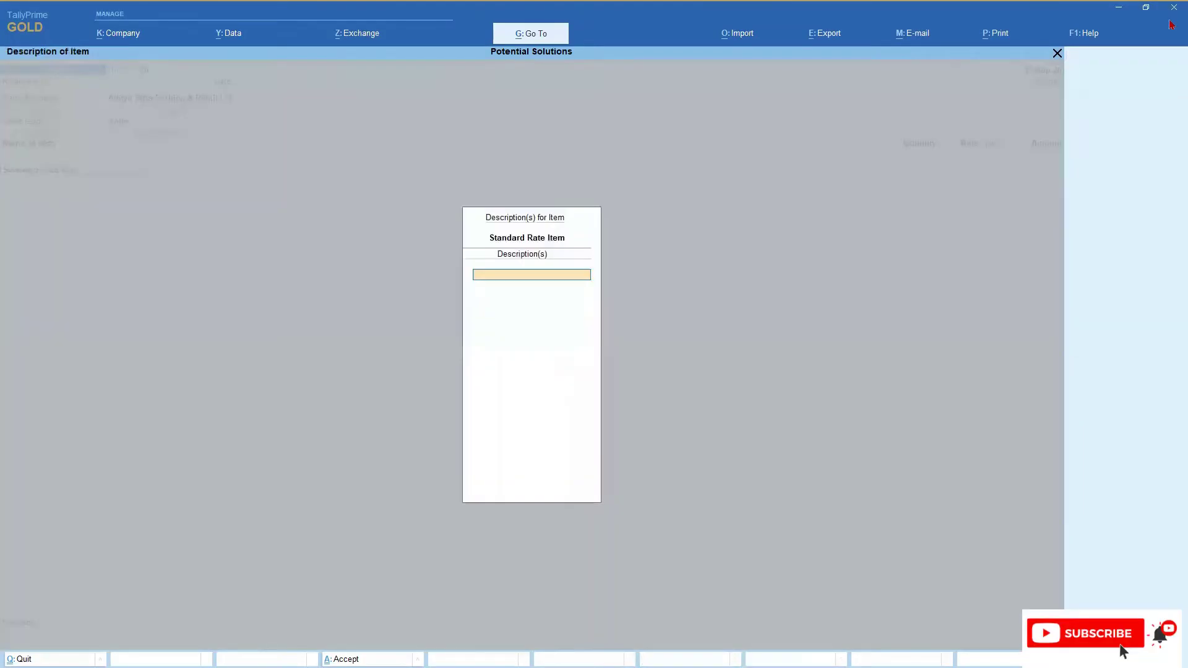
key("Return")
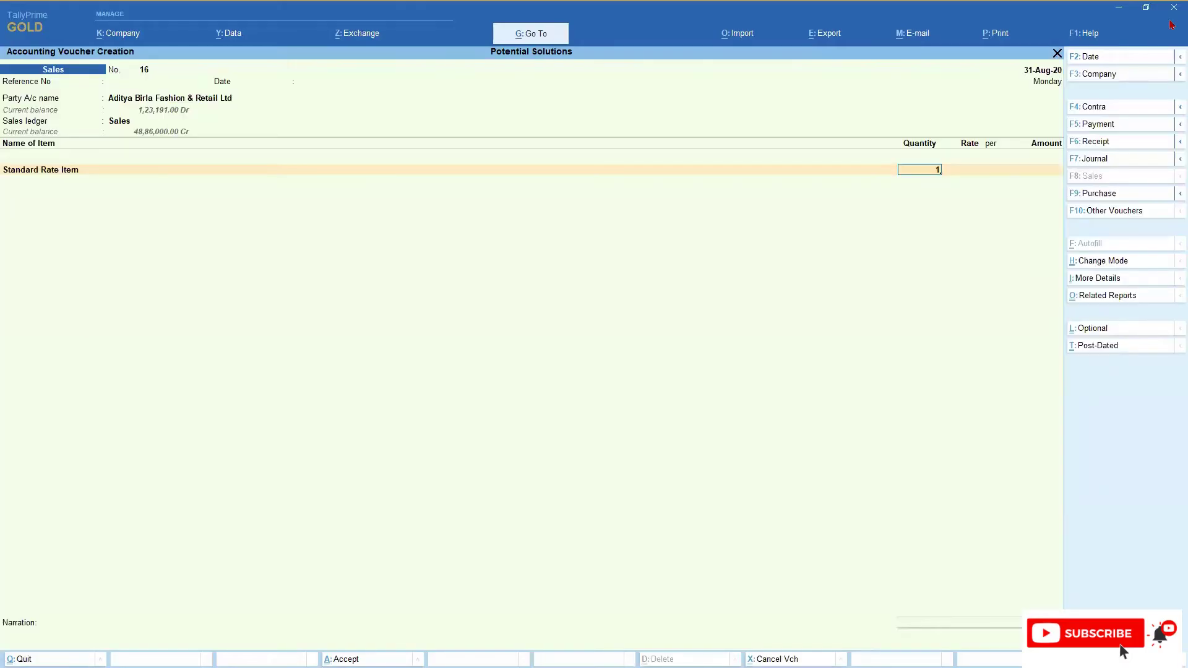
type("1")
key("Return")
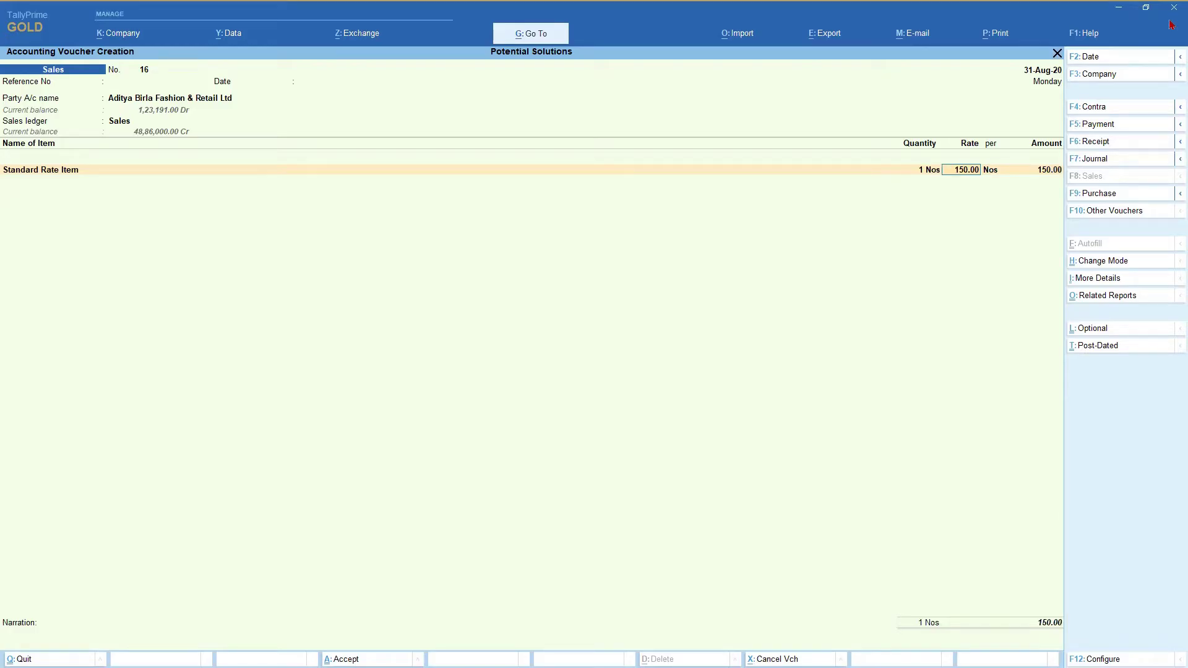
Keep the default rate, accept the New Ref bill-wise details without a due date, and save the sales voucher without a narration.
key("Return")
key("Return")
key("Return")
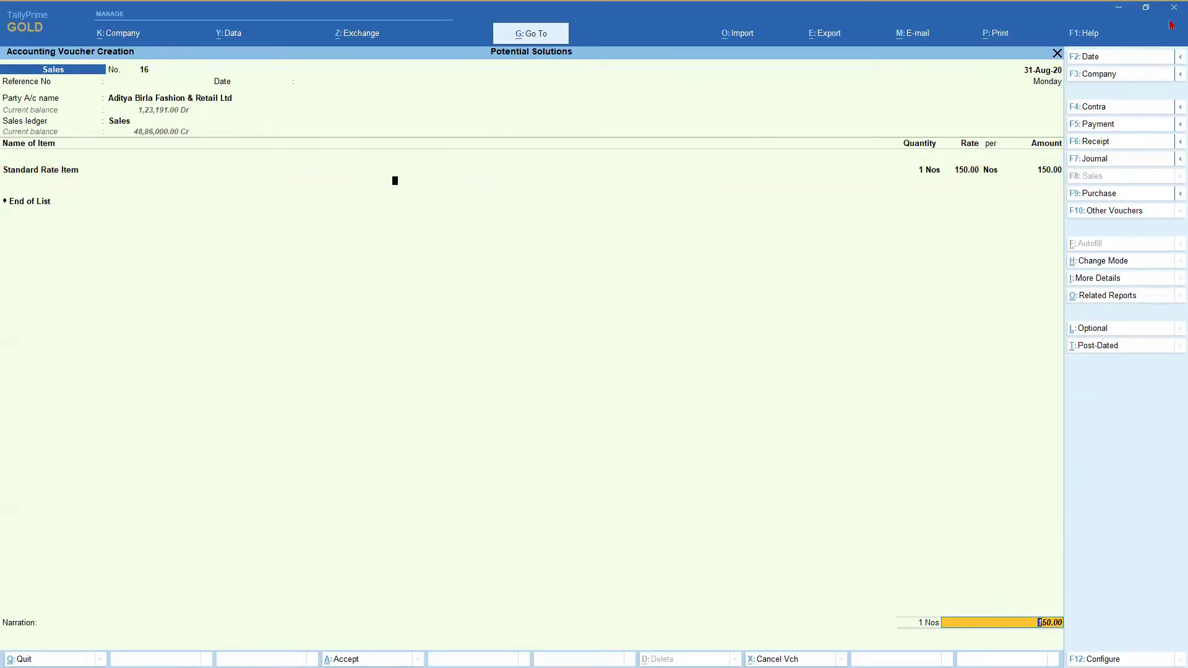
key("Return")
key("Return")
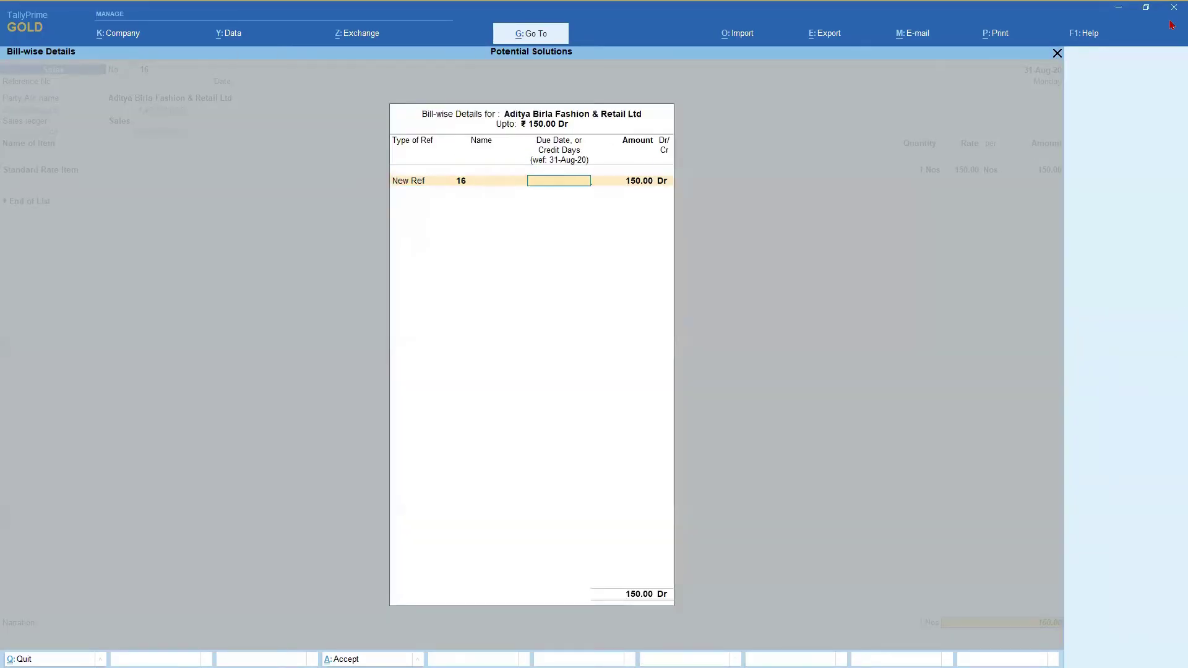
key("Return")
key("Return")
key("Return")
key("Return")
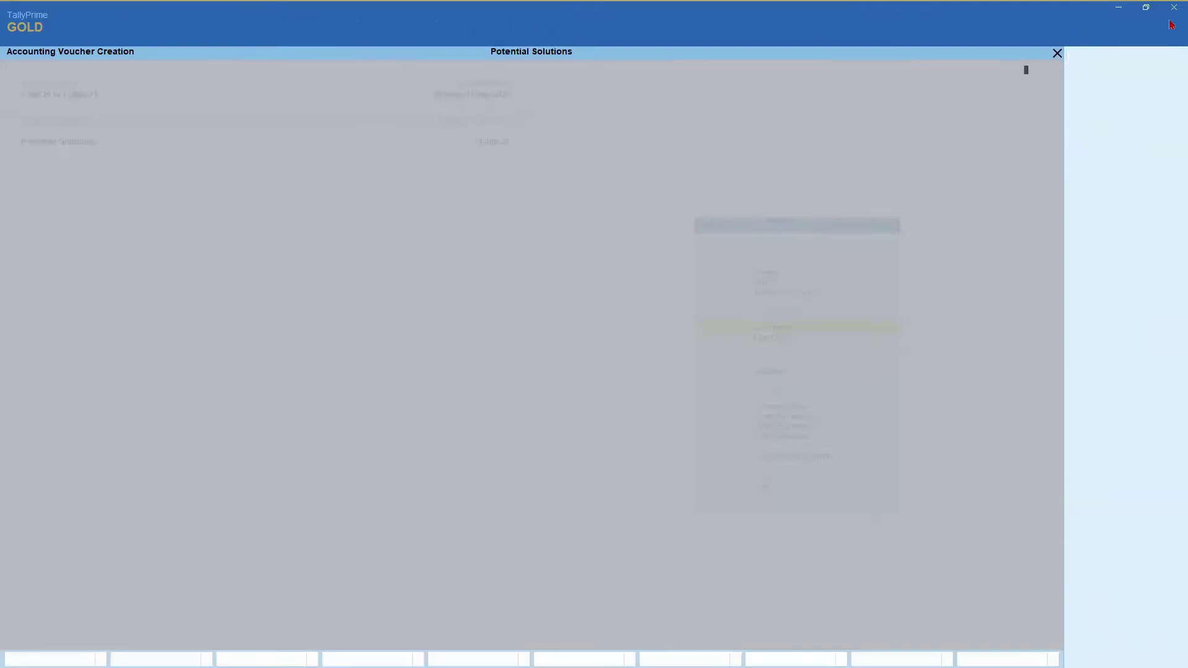
Set the next sales voucher's date to 1-Sep-20.
key("F2")
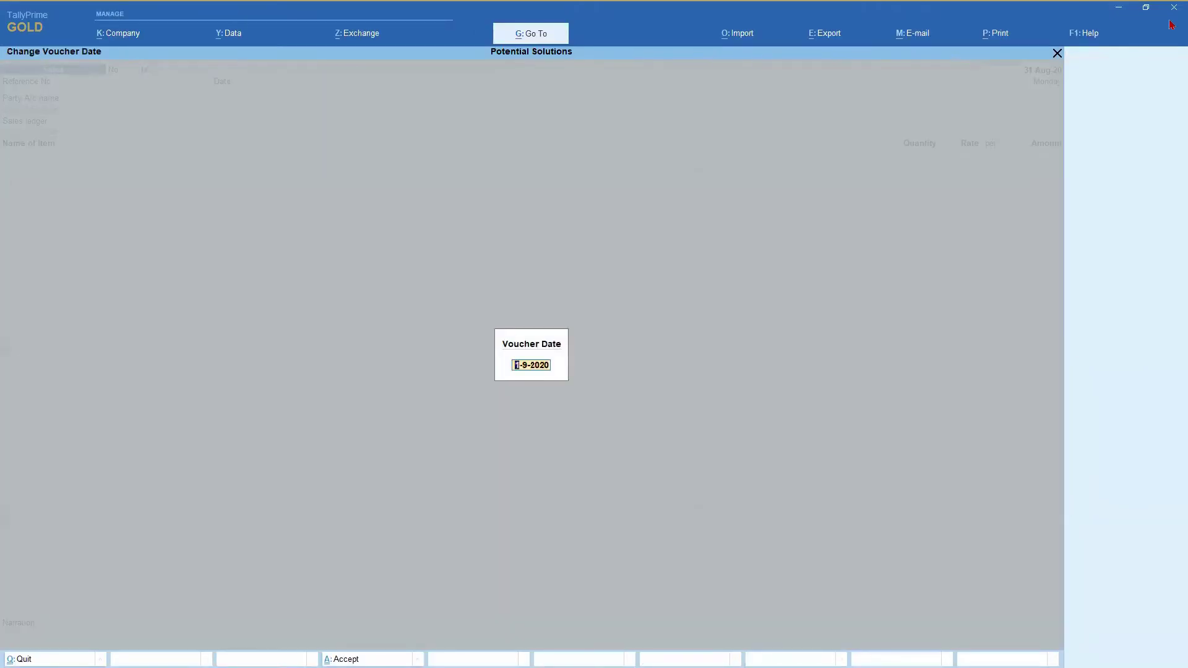
key("BackSpace")
type("1-9")
key("Return")
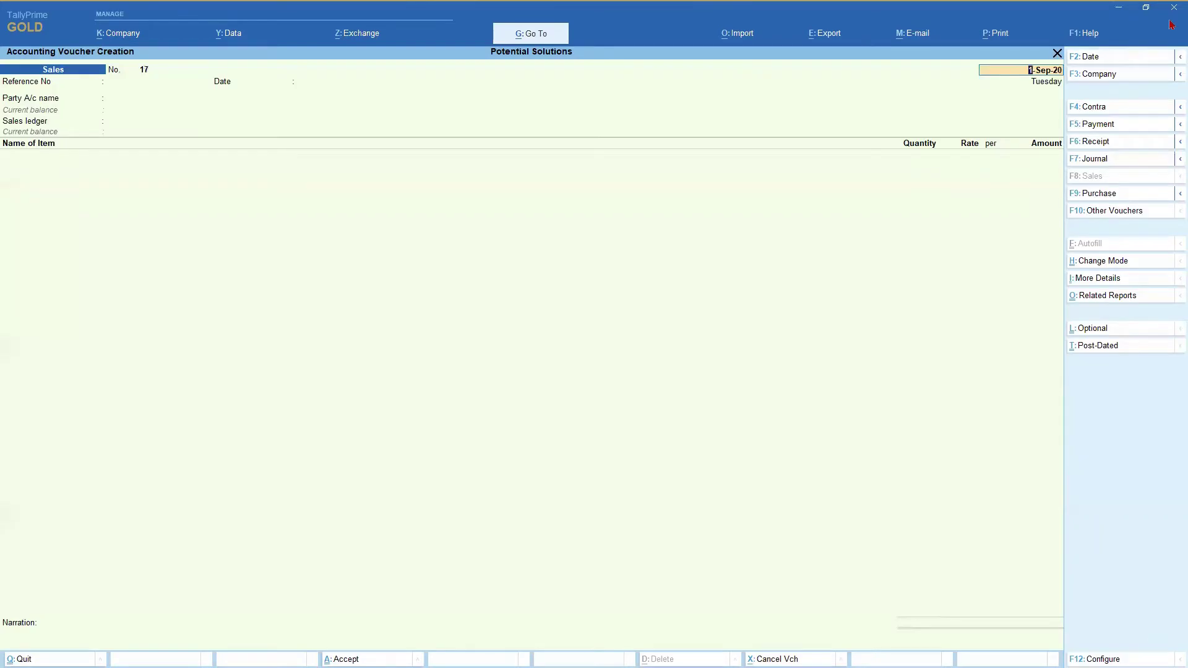
Leave the reference blank and select Advik Corporation as the party and Sales as the sales ledger.
key("Return")
key("Return")
key("Return")
key("Down")
key("Down")
key("Down")
key("Return")
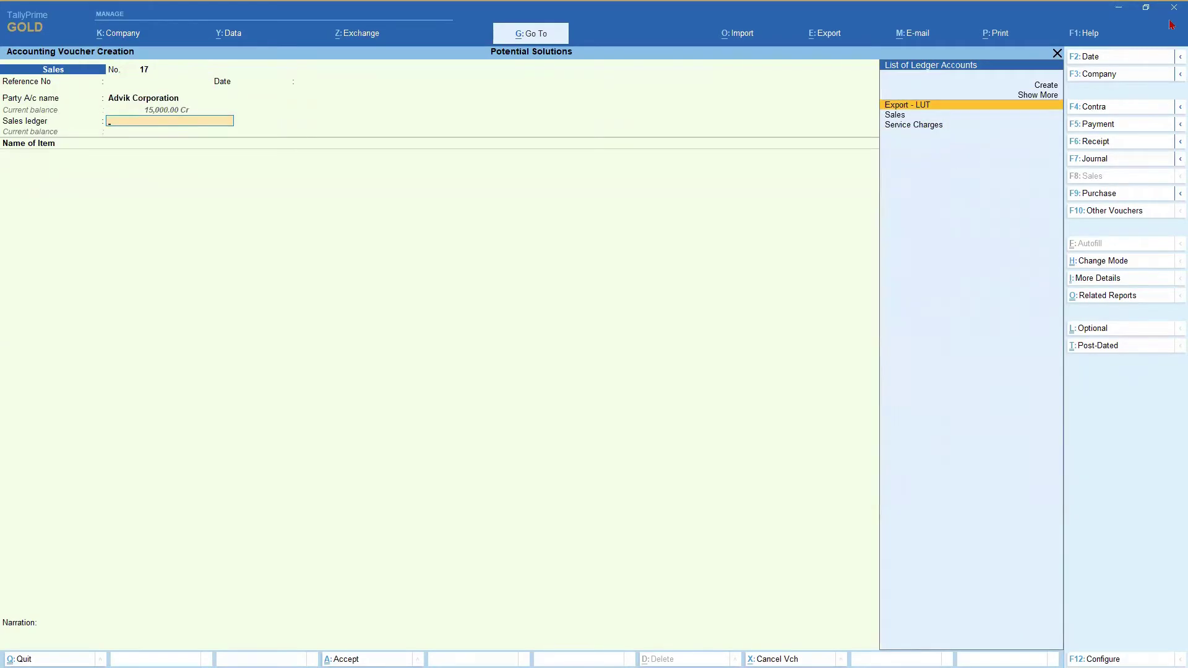
key("Down")
key("Return")
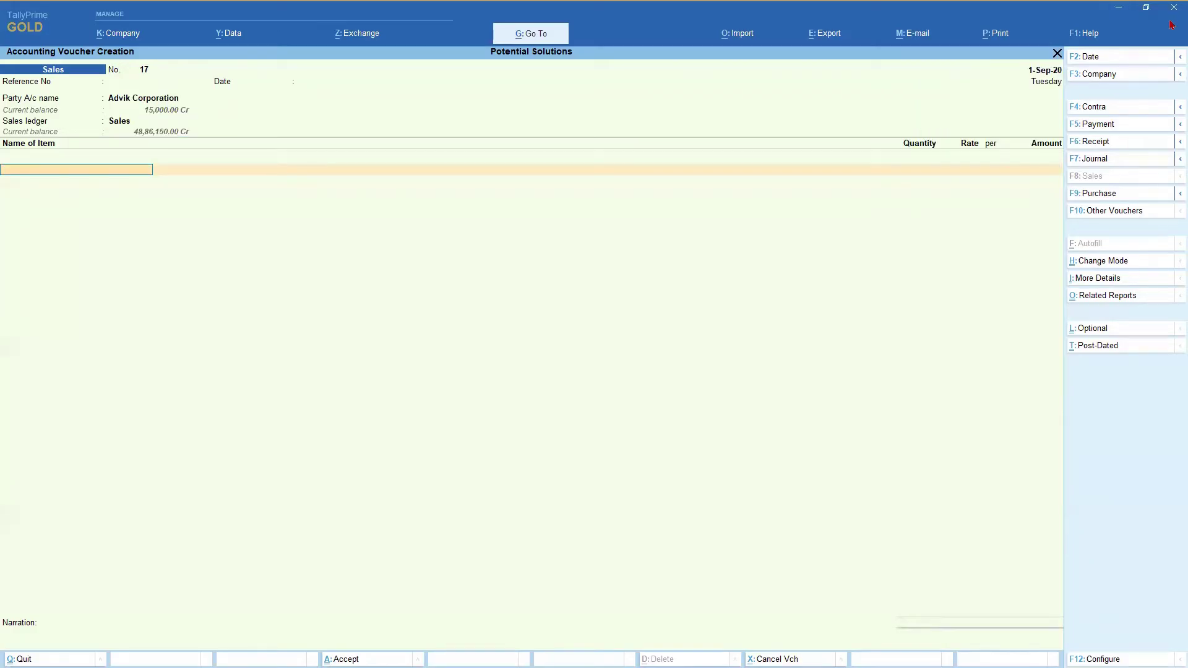
Add Standard Rate Item to the 1-Sep-20 sales voucher with a quantity of 1.
type("Sta")
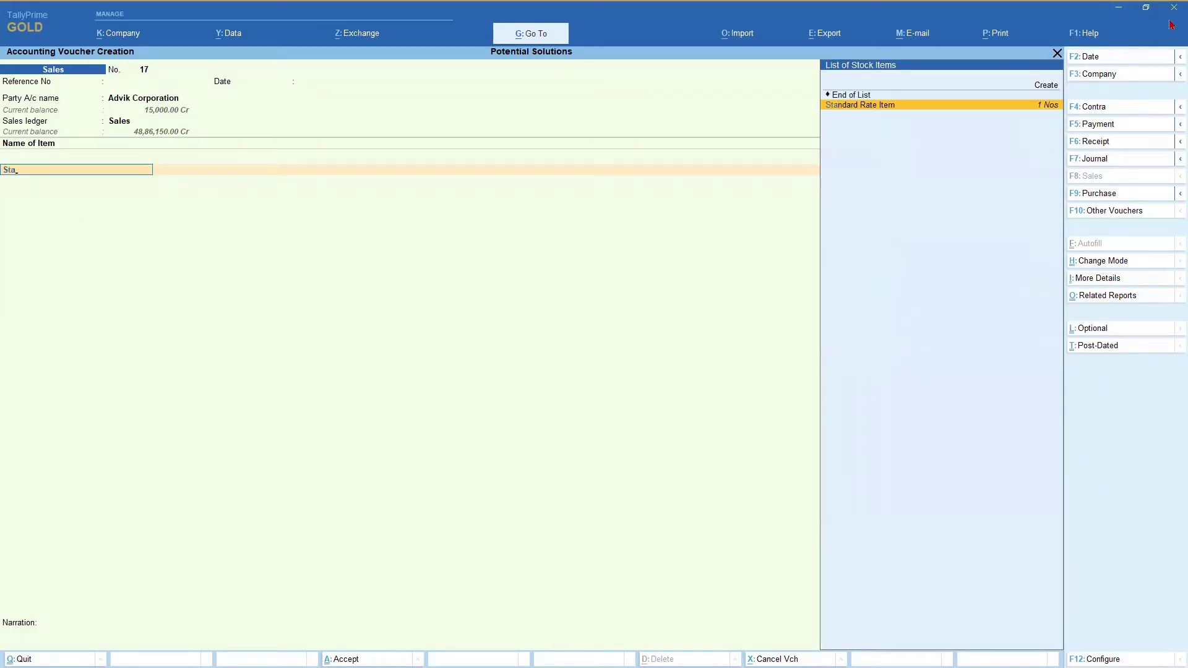
key("Return")
key("Return")
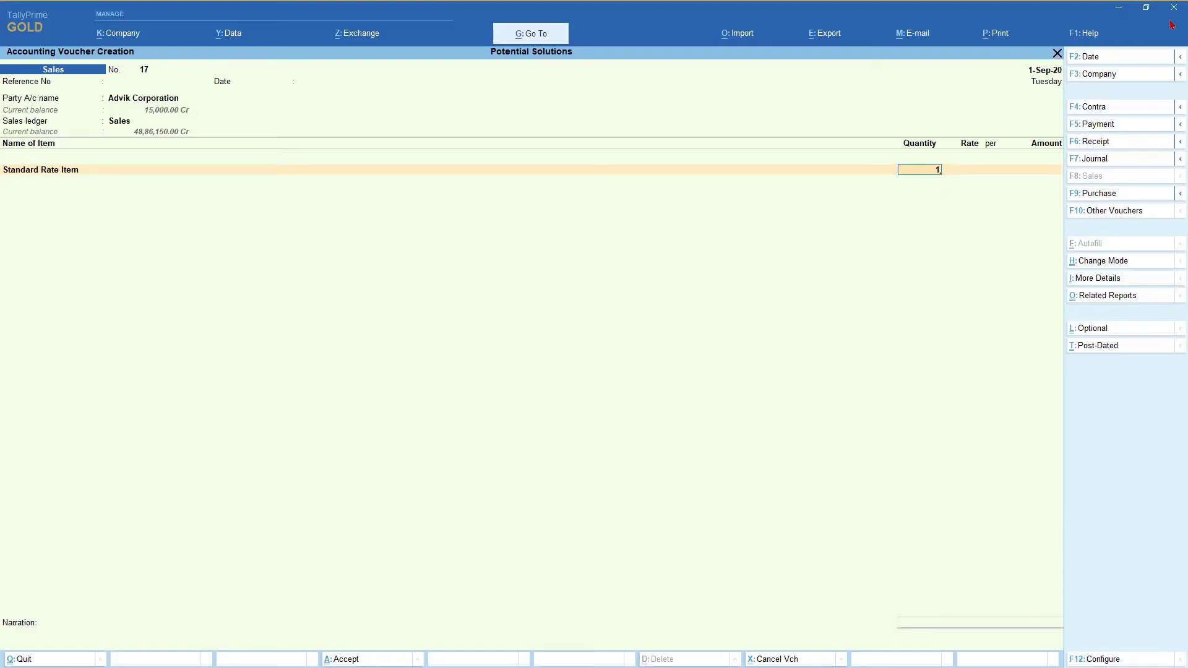
key("Return")
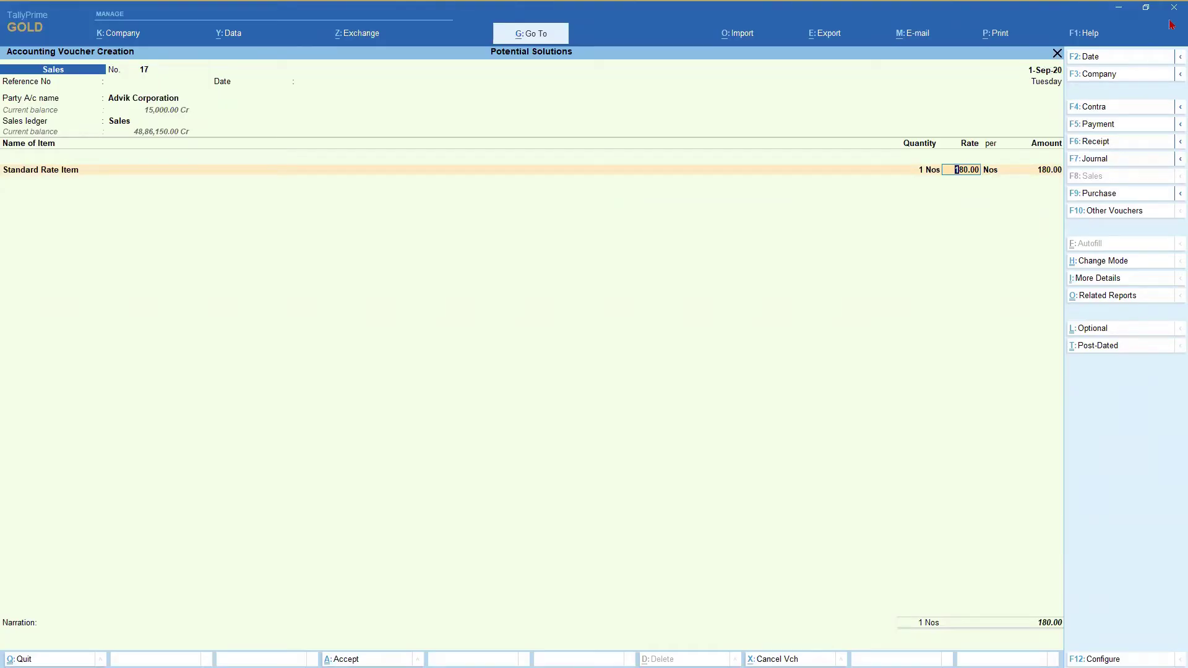
Keep the item's default rate and end the item list of the Advik Corporation sales voucher.
key("Return")
key("Return")
key("Return")
key("Return")
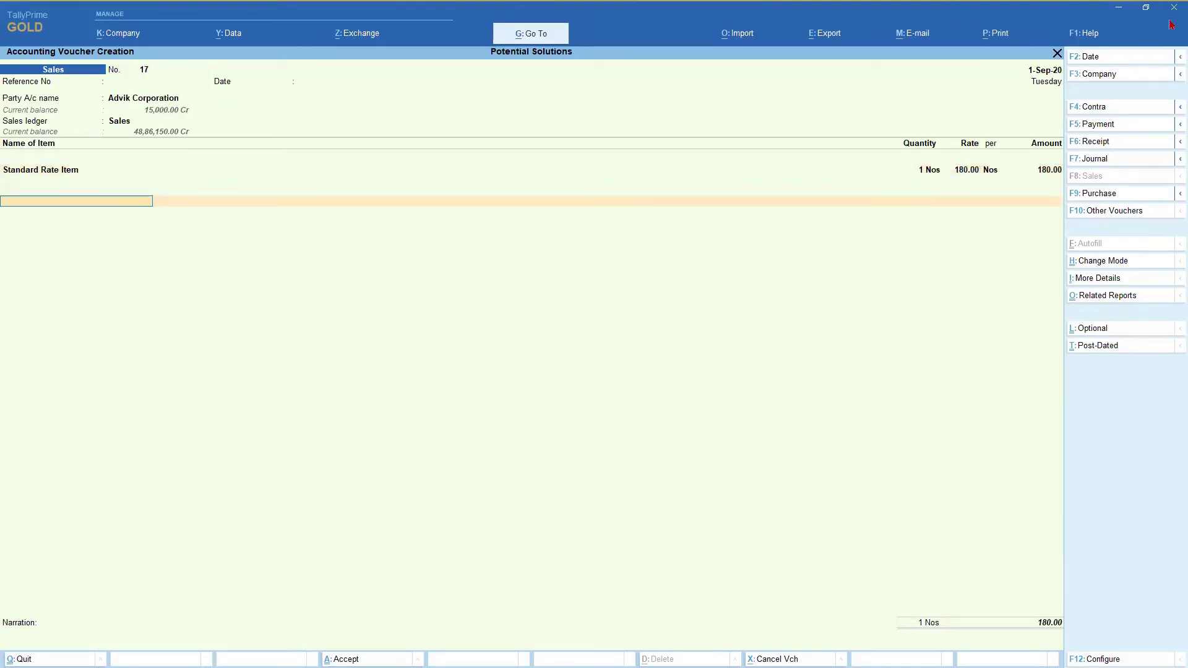